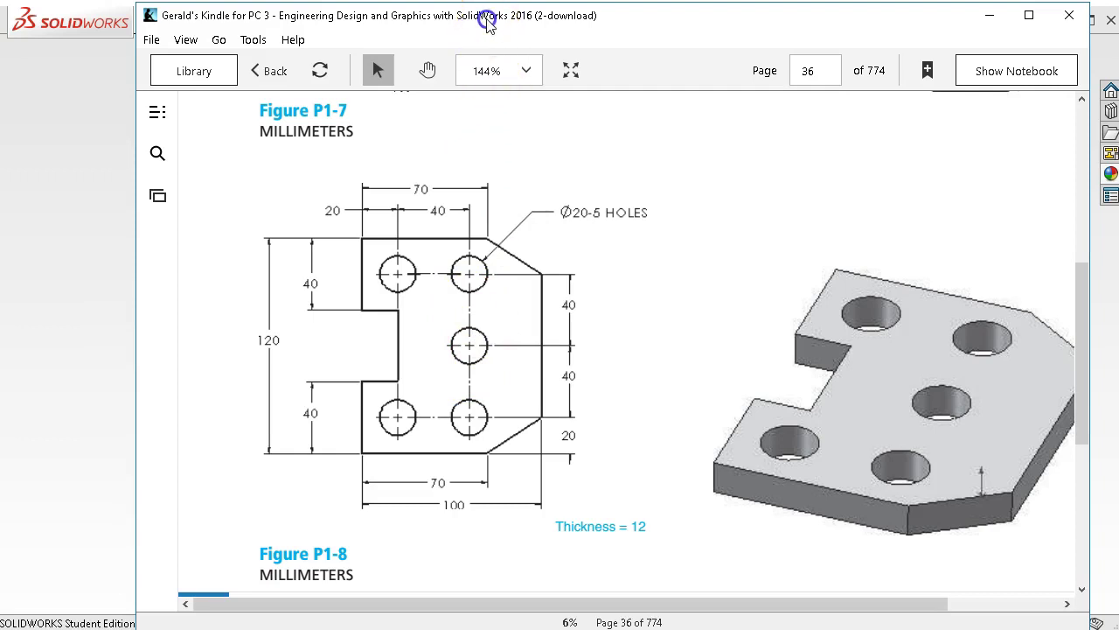
- Clear the reference drawing away from SOLIDWORKS, then create a new part there with a sketch on the Front plane
drag(487, 20, 1118, 80)
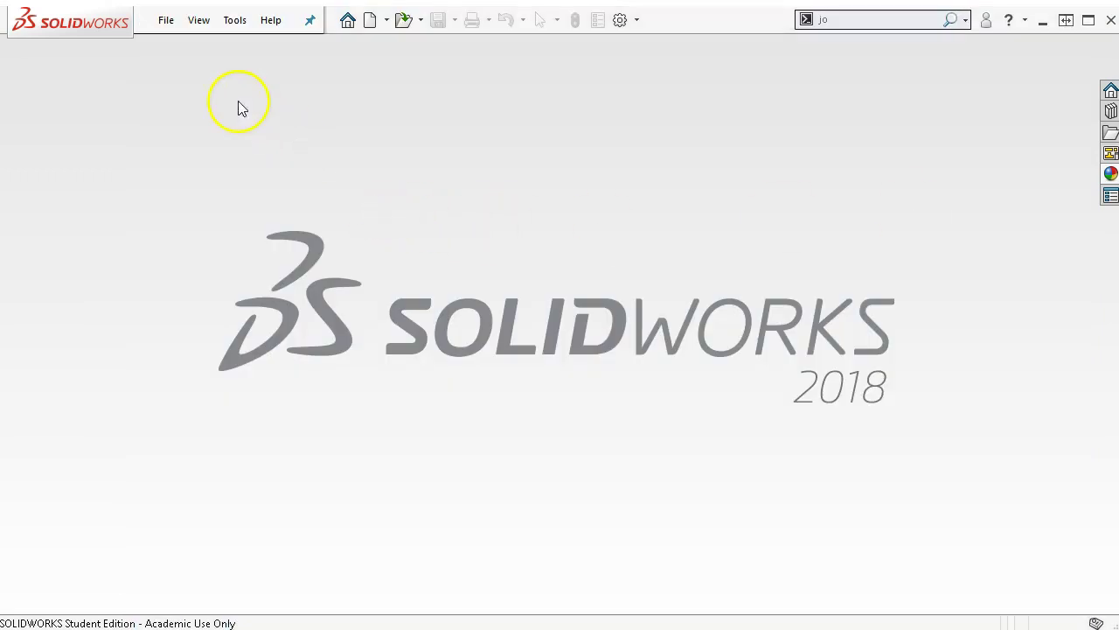
click(166, 21)
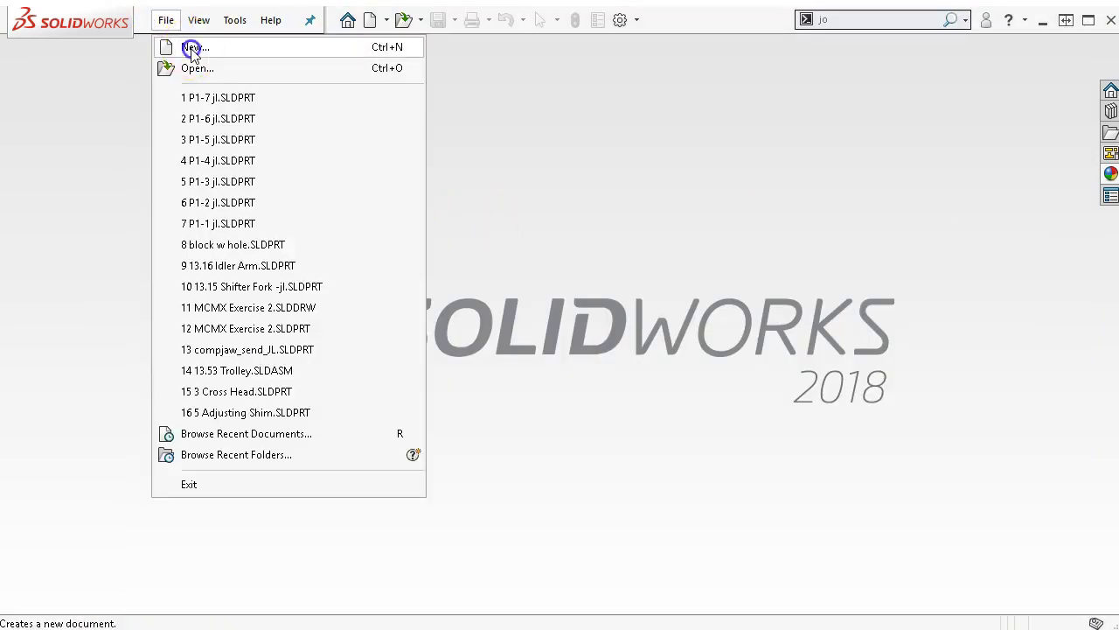
click(198, 43)
double_click(380, 206)
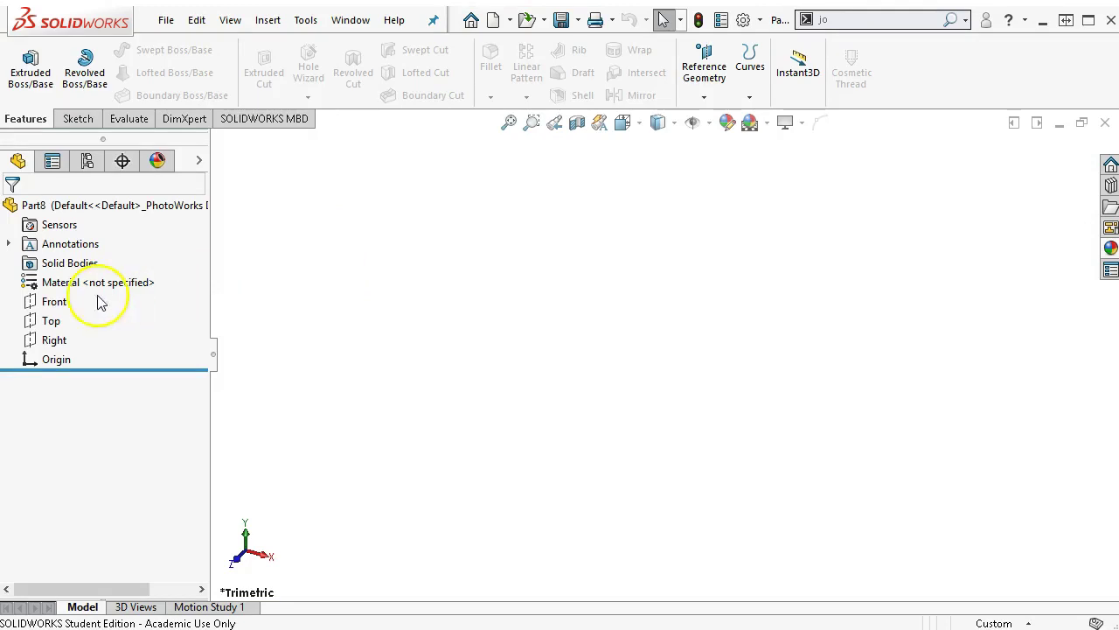
right_click(54, 301)
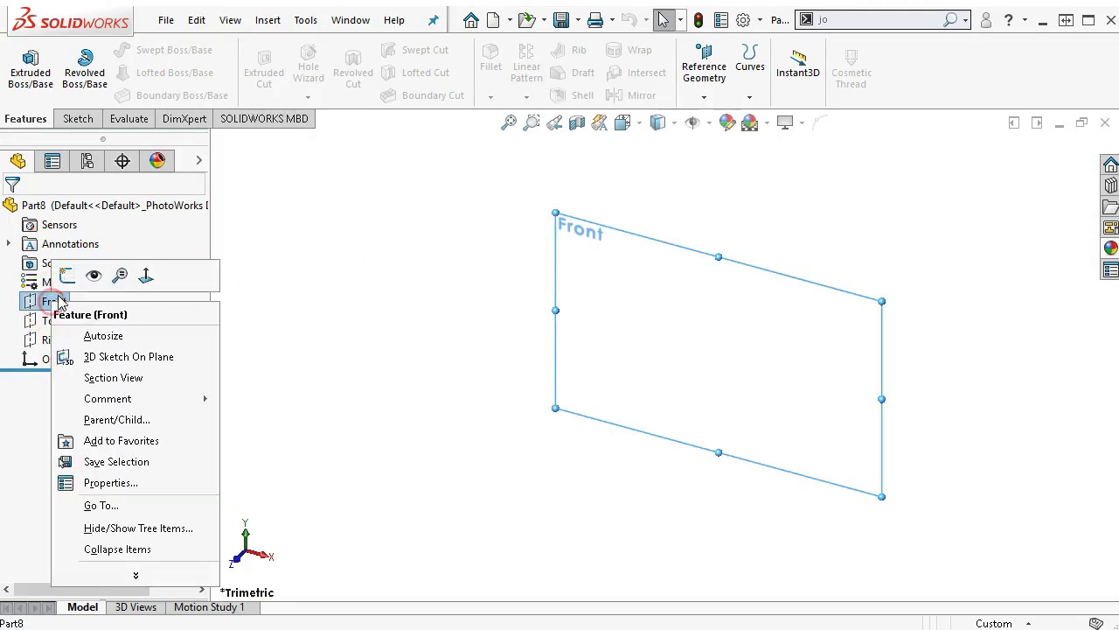
click(68, 274)
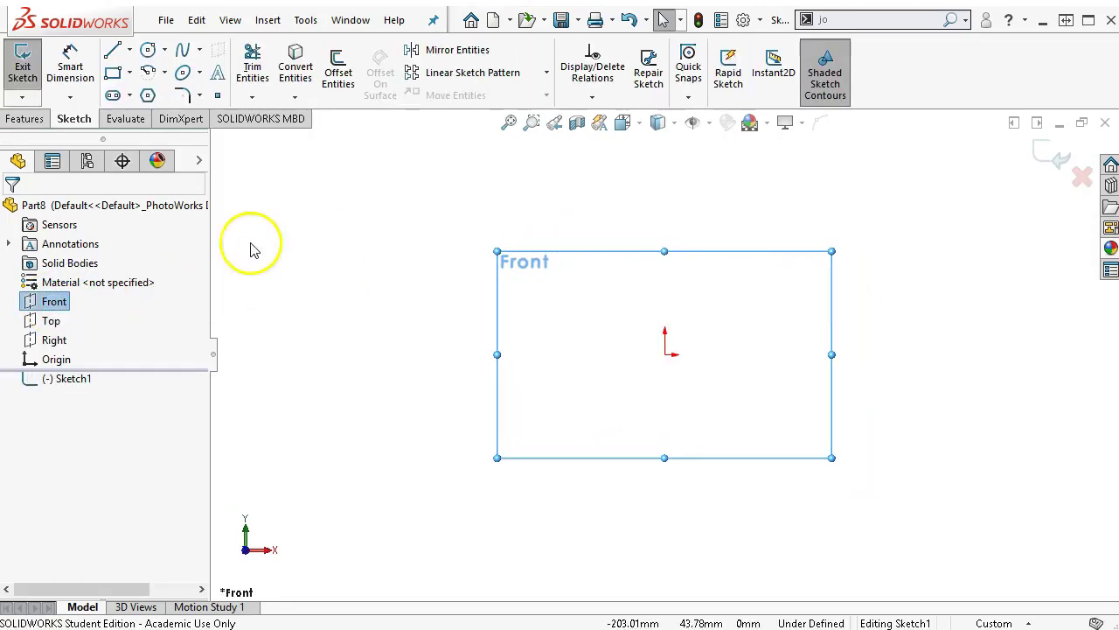
- Draw a corner rectangle about 101 mm wide just left of the origin, taller than it is wide
click(115, 76)
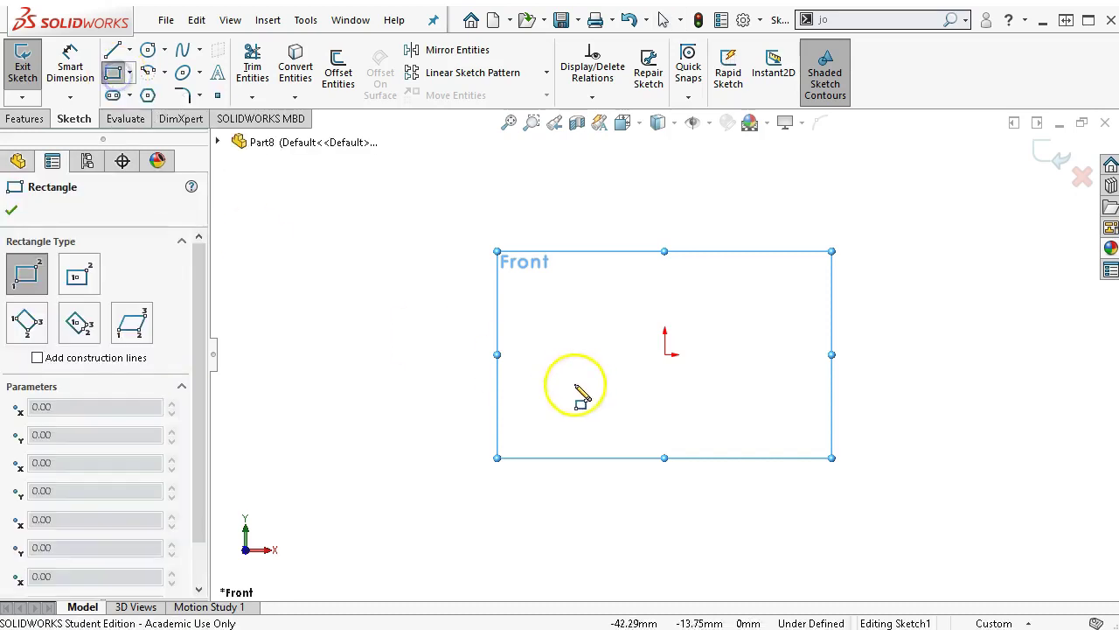
click(649, 470)
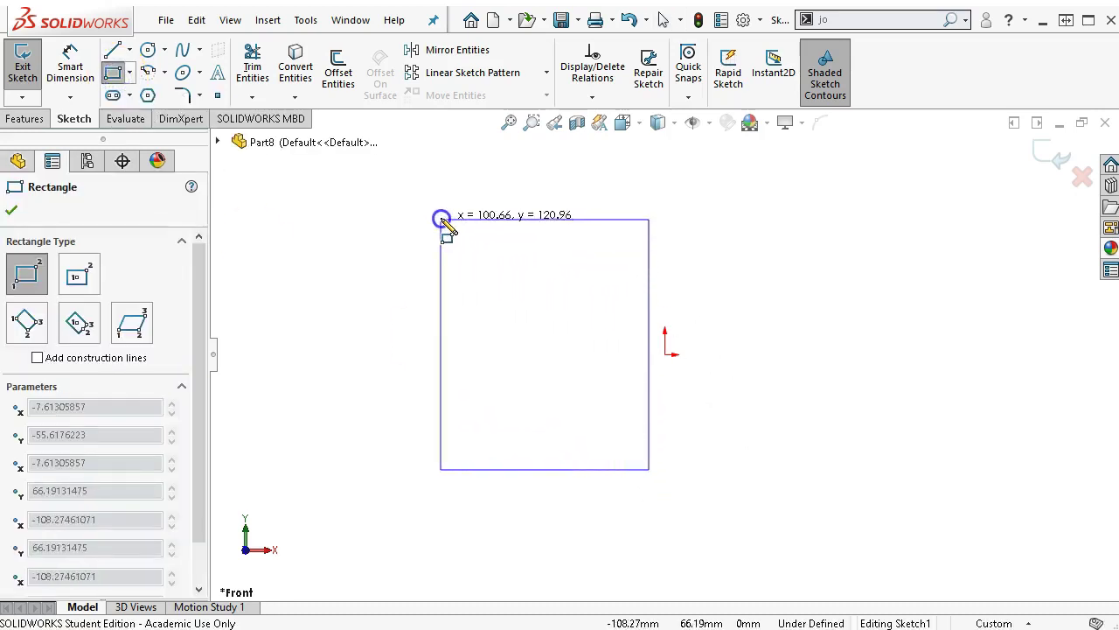
click(440, 191)
right_click(724, 292)
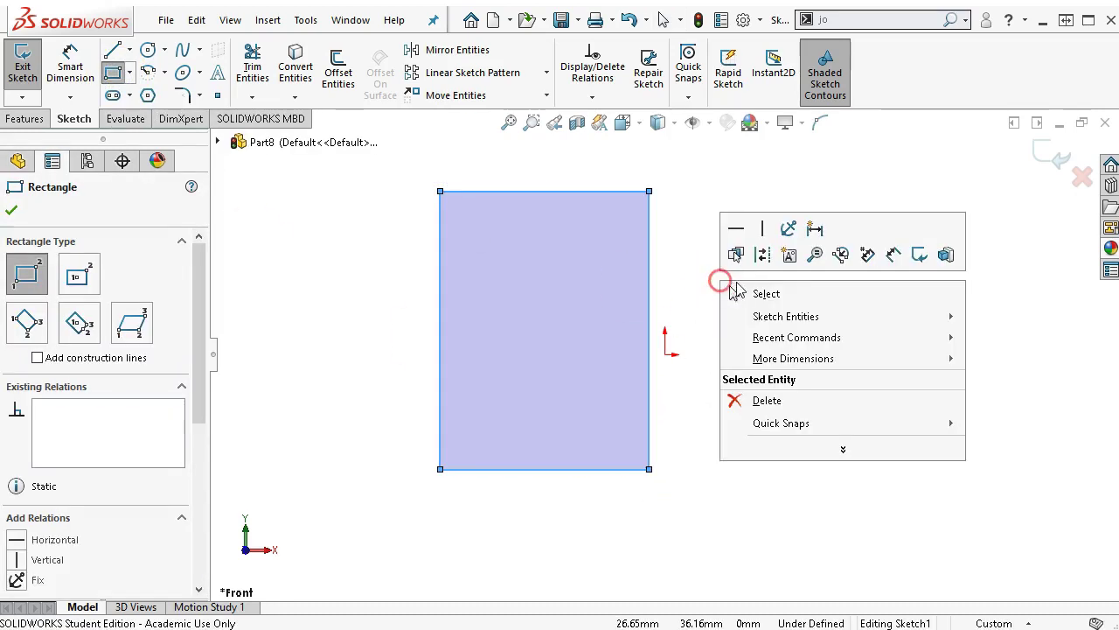
click(761, 292)
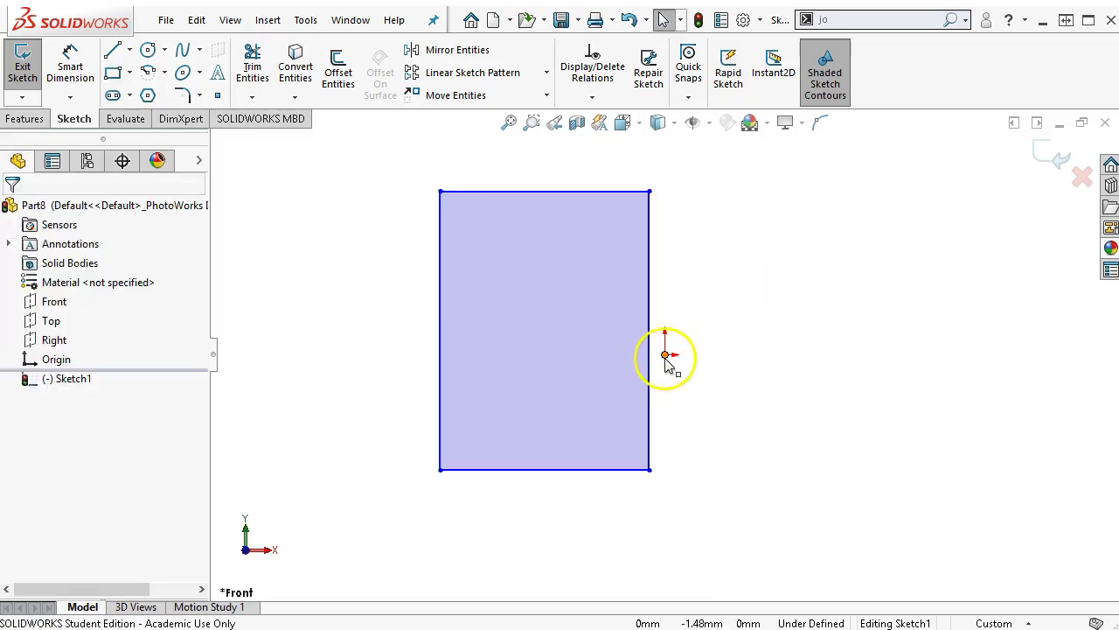
- Add a Midpoint relation between the origin and the rectangle's right vertical edge
click(665, 357)
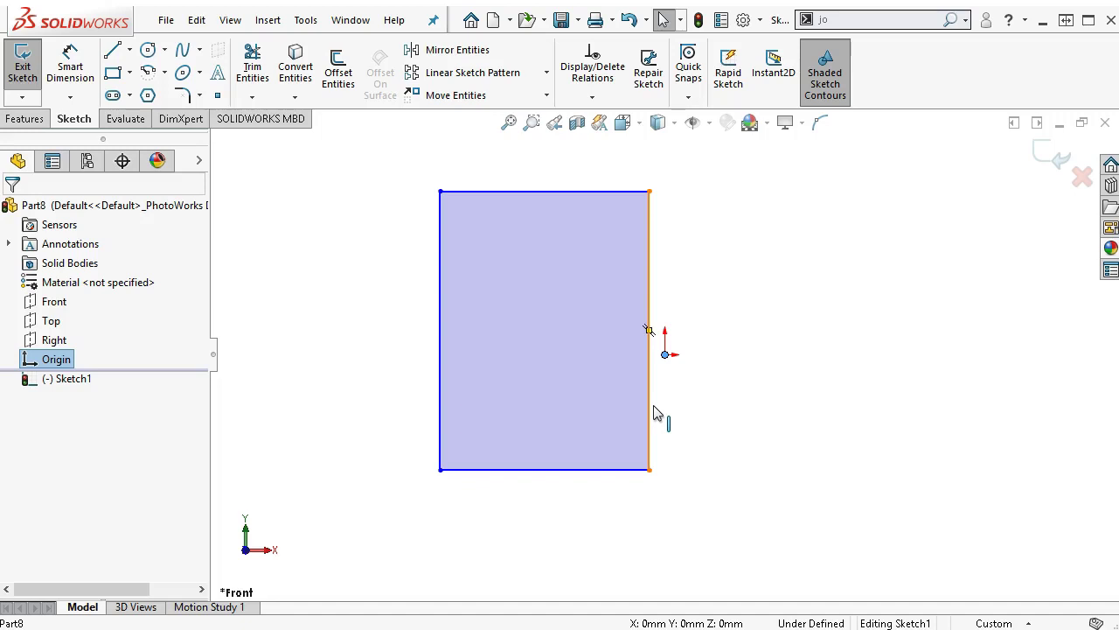
ctrl+click(653, 407)
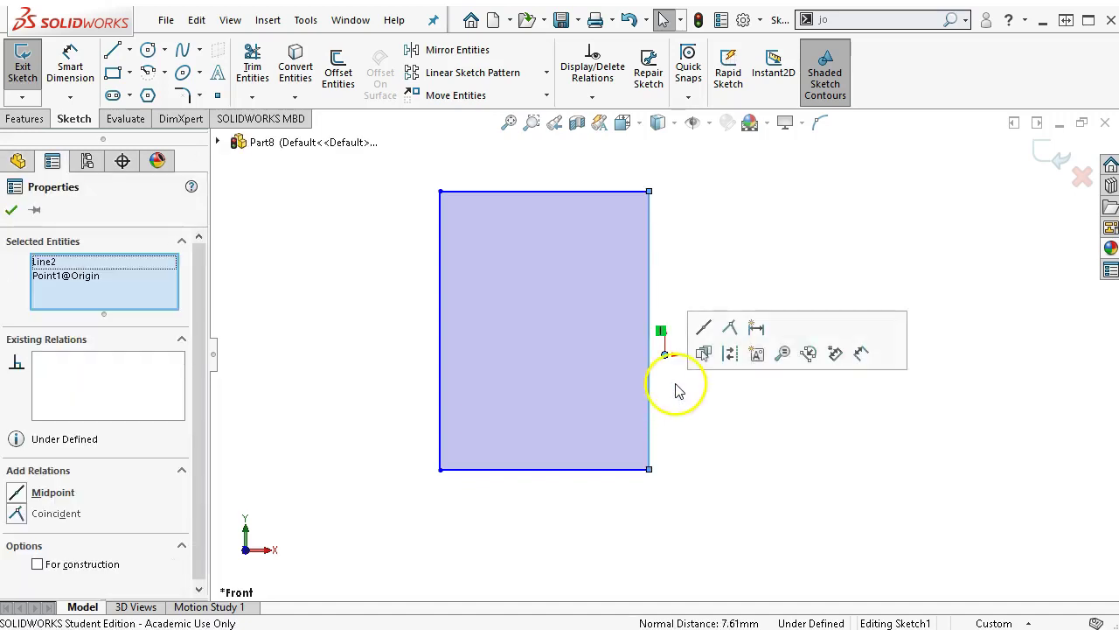
click(702, 330)
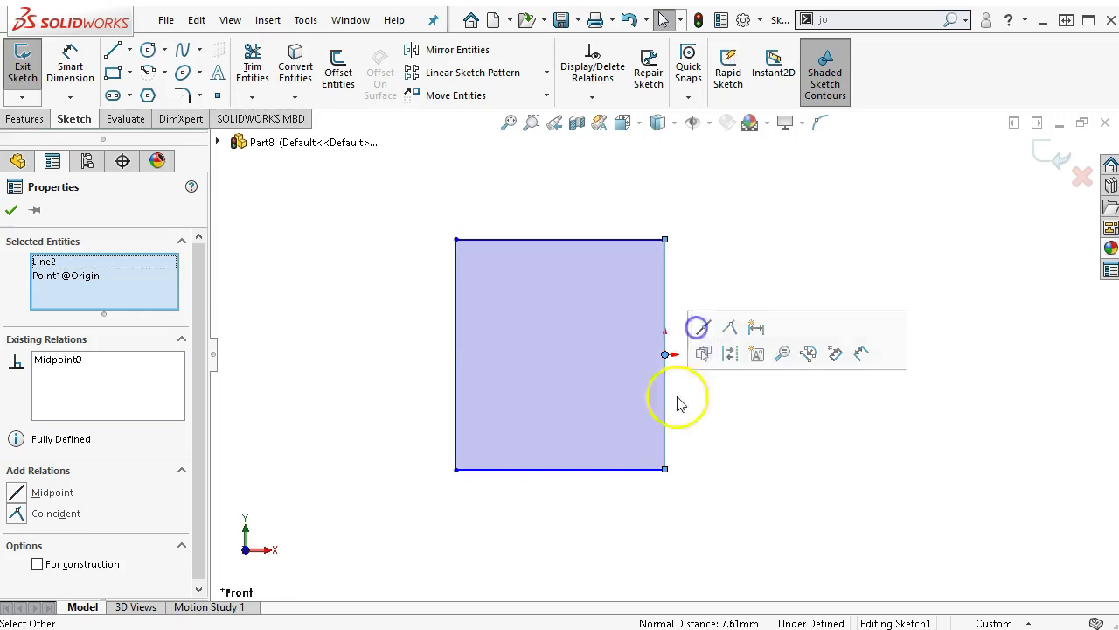
- Dimension the rectangle's right vertical edge with Smart Dimension and set its height to 120 mm
right_click(759, 235)
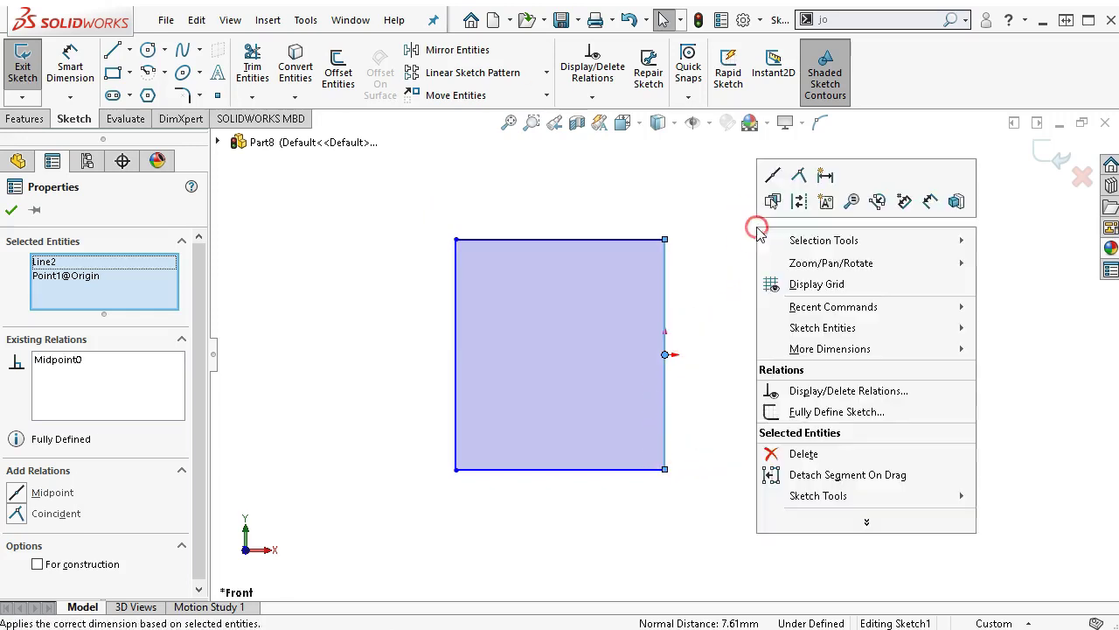
click(924, 198)
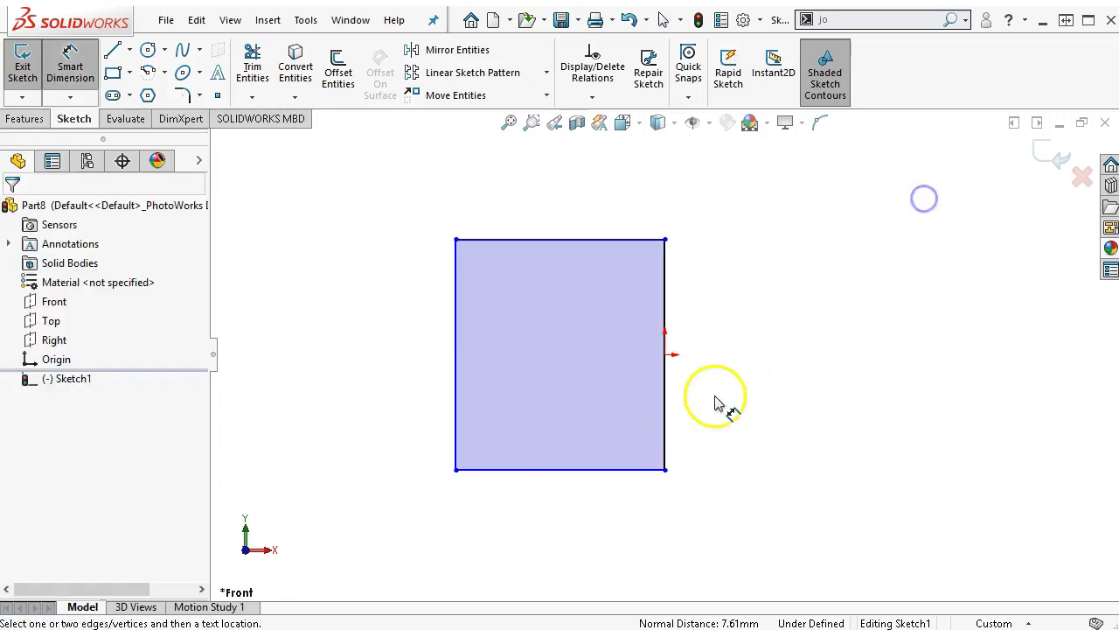
click(666, 414)
click(773, 385)
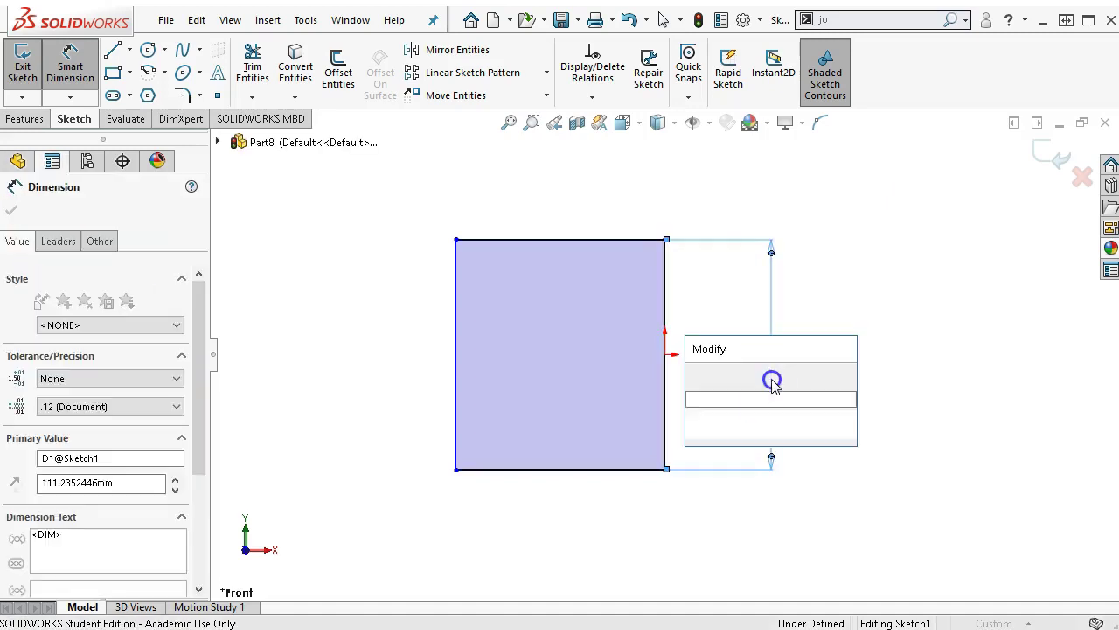
text(120)
key(Return)
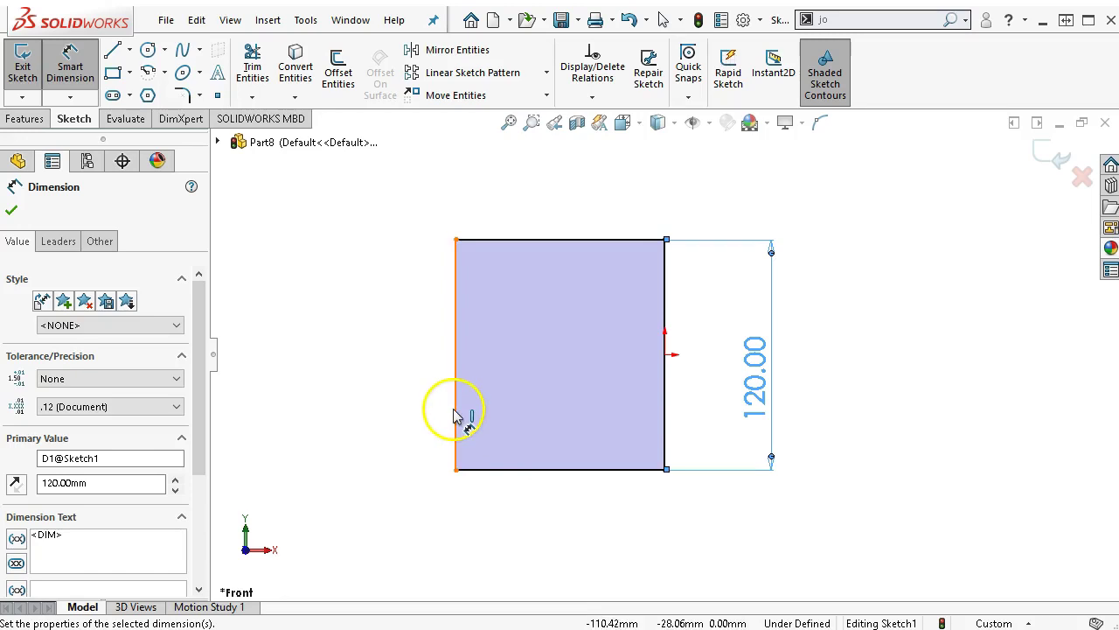
- Dimension the rectangle's bottom edge and set its width to 100 mm, ending the dimension command
click(508, 471)
click(515, 546)
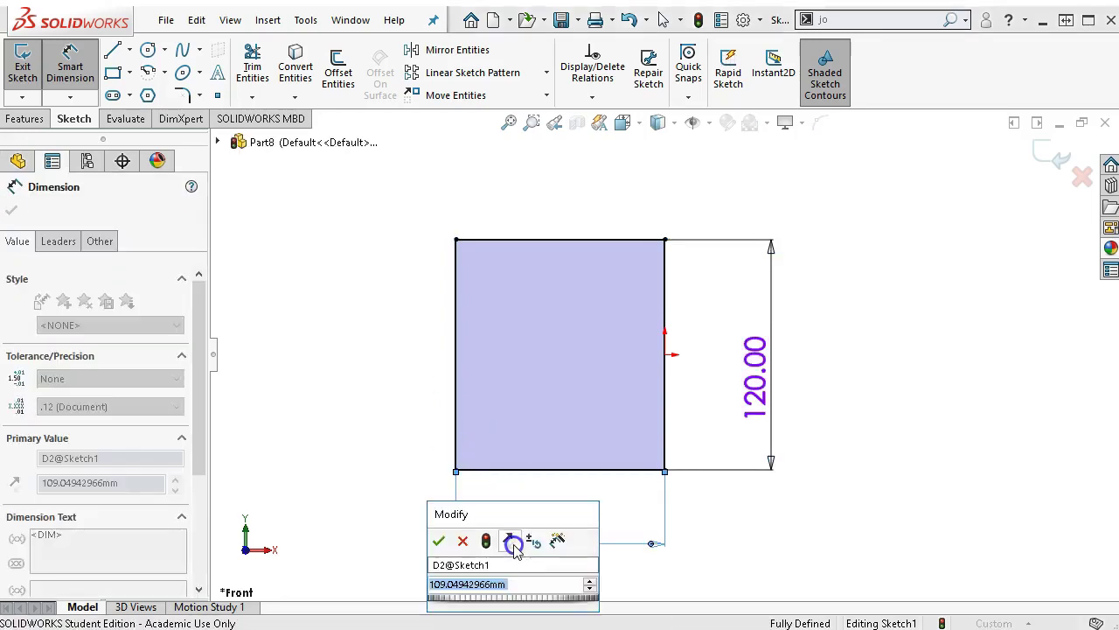
text(100)
key(Return)
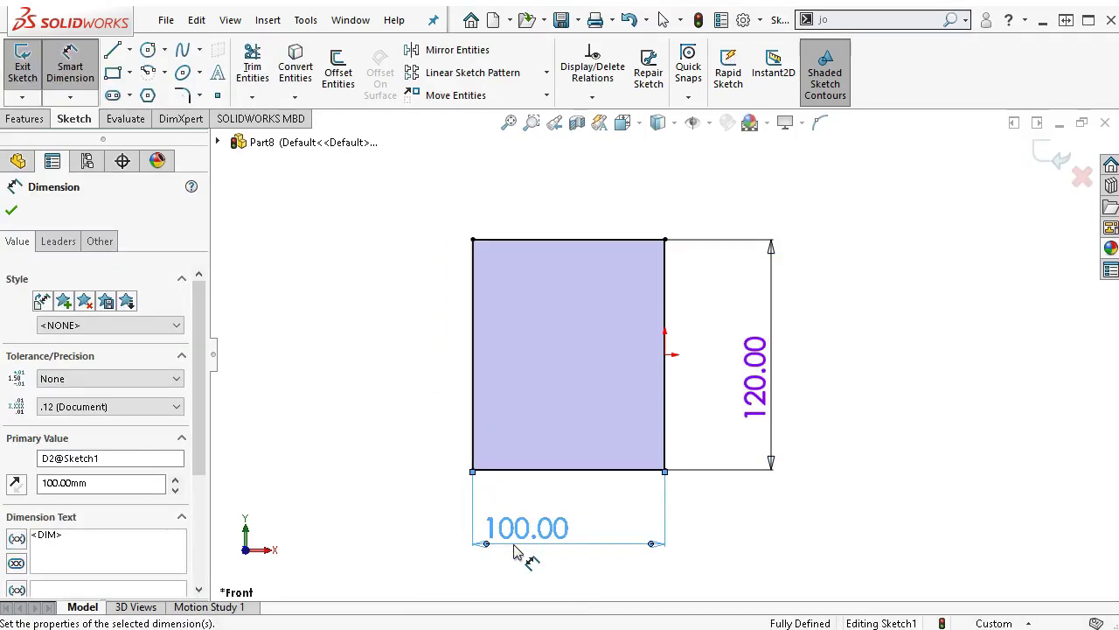
right_click(405, 324)
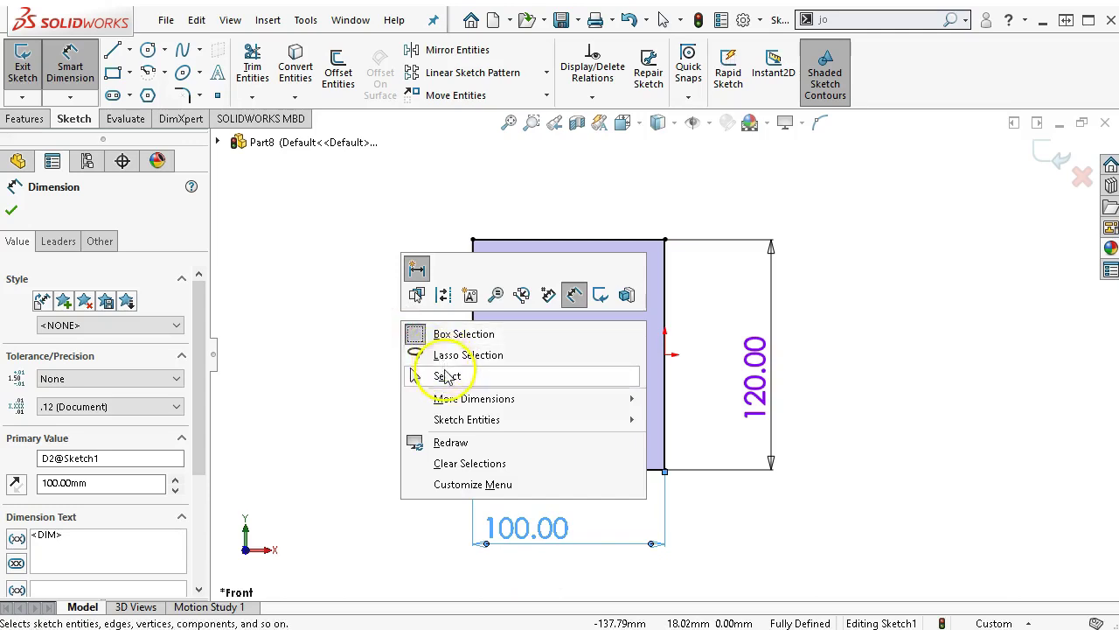
click(446, 376)
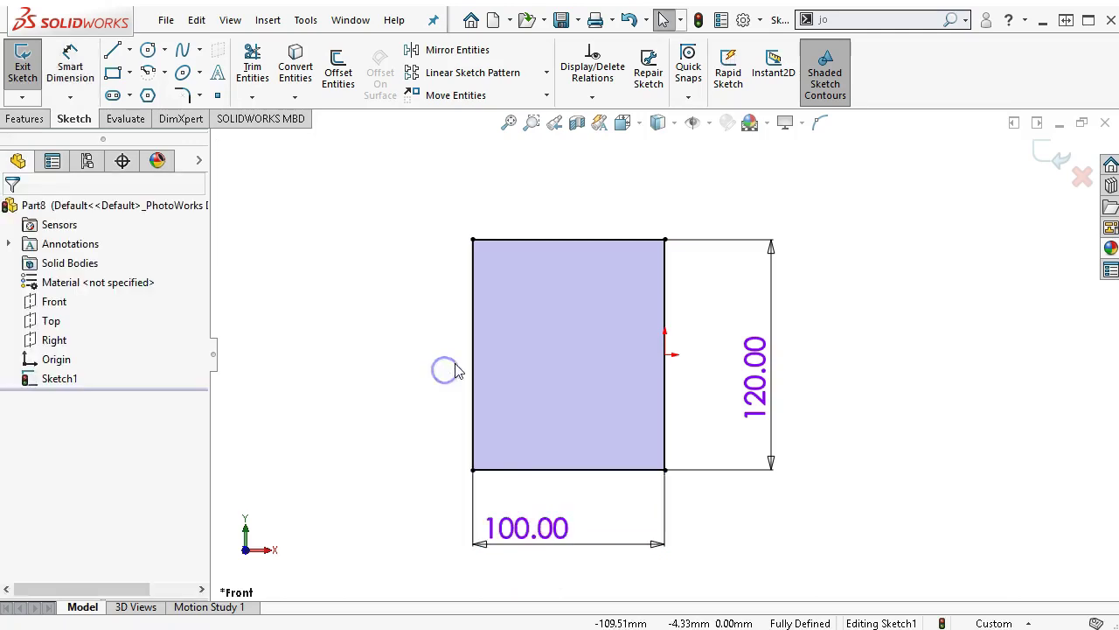
- Draw a horizontal centerline from the origin across the rectangle to the midpoint of its left edge
click(129, 50)
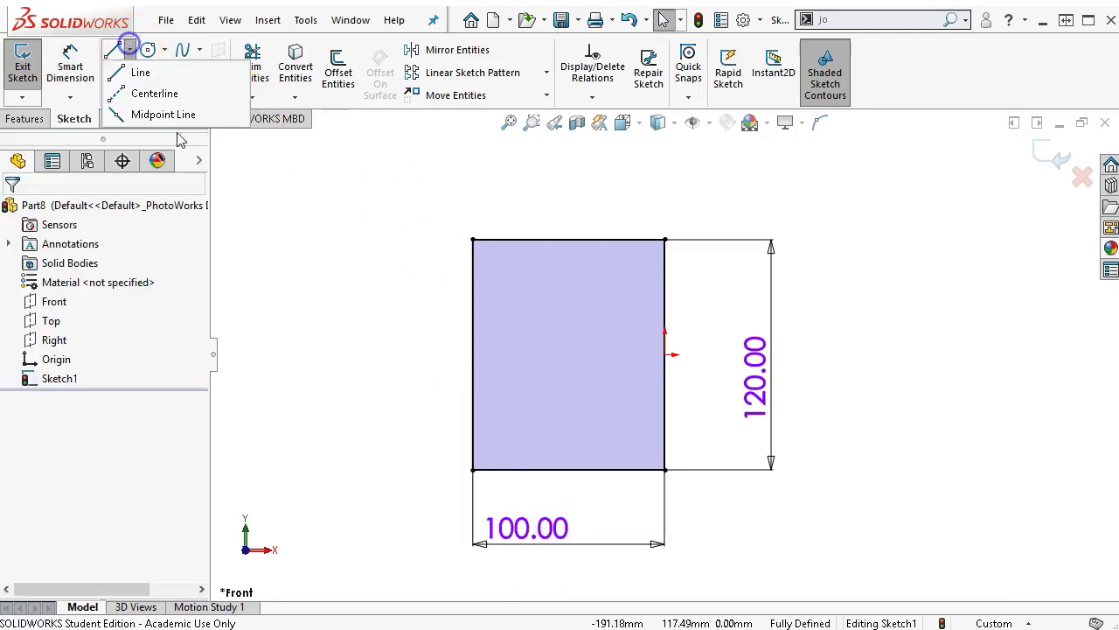
click(154, 94)
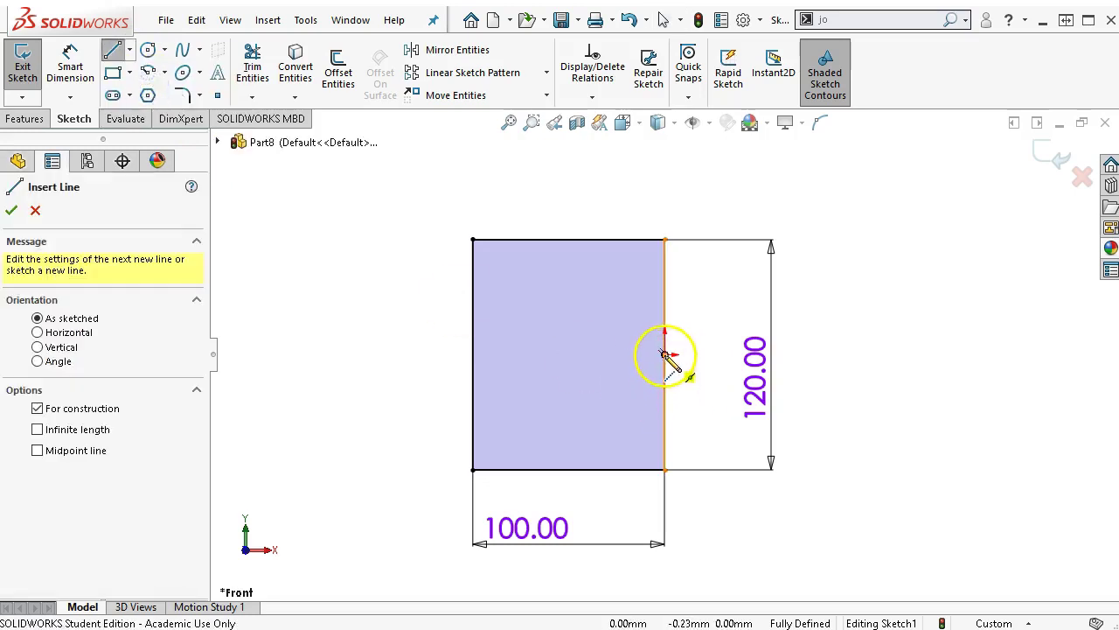
click(664, 354)
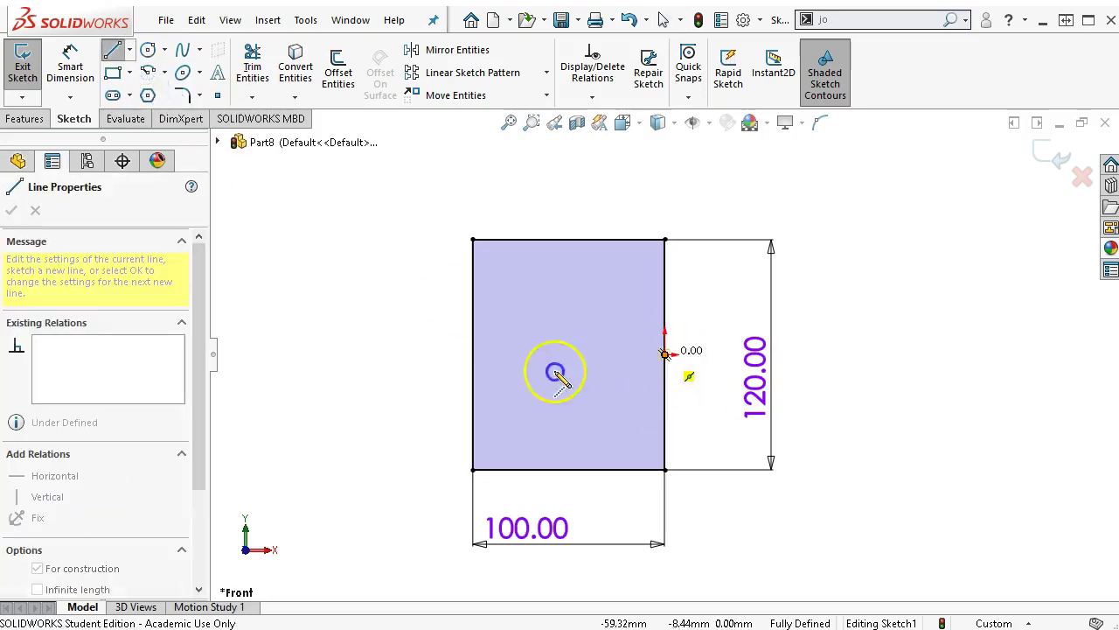
click(475, 352)
scroll(396, 314, down, 1)
right_click(396, 314)
click(464, 322)
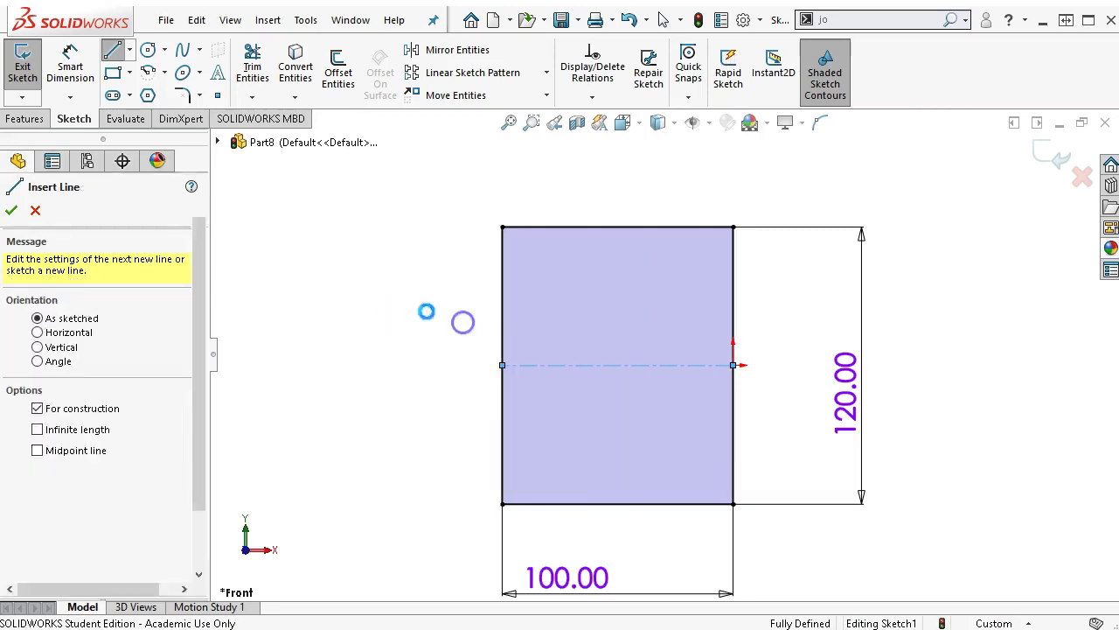
- Draw a horizontal line about 23 mm long inward from the left edge above the centerline, and a diagonal across the upper-right corner
click(112, 50)
drag(503, 310, 554, 311)
drag(654, 228, 733, 281)
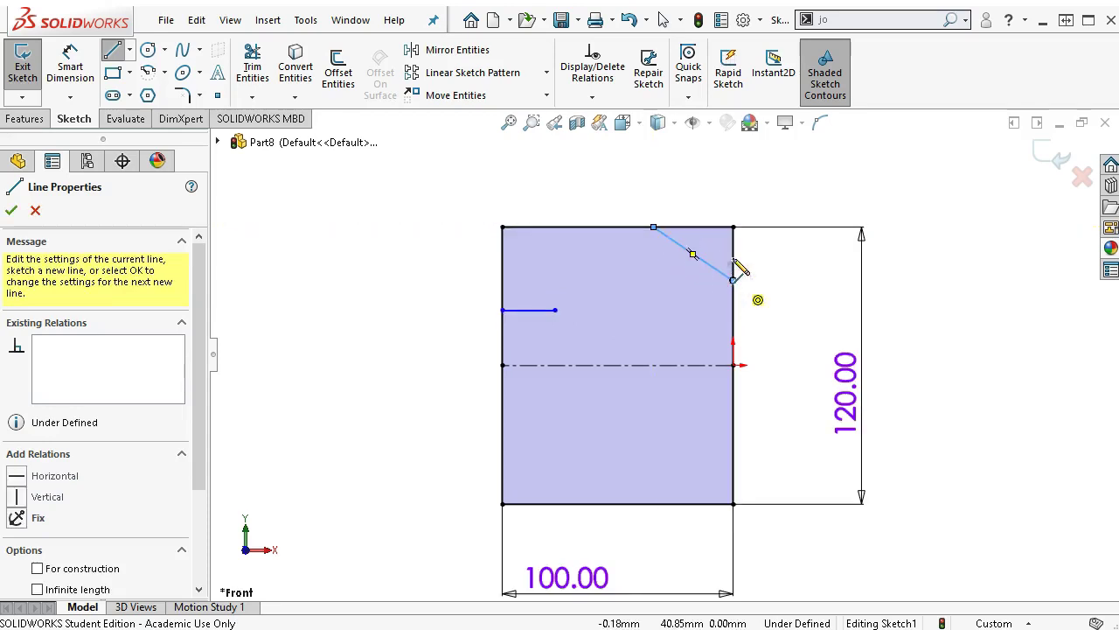
- Dimension the vertical distance between the short horizontal line and the rectangle's top edge as 40 mm
right_click(599, 201)
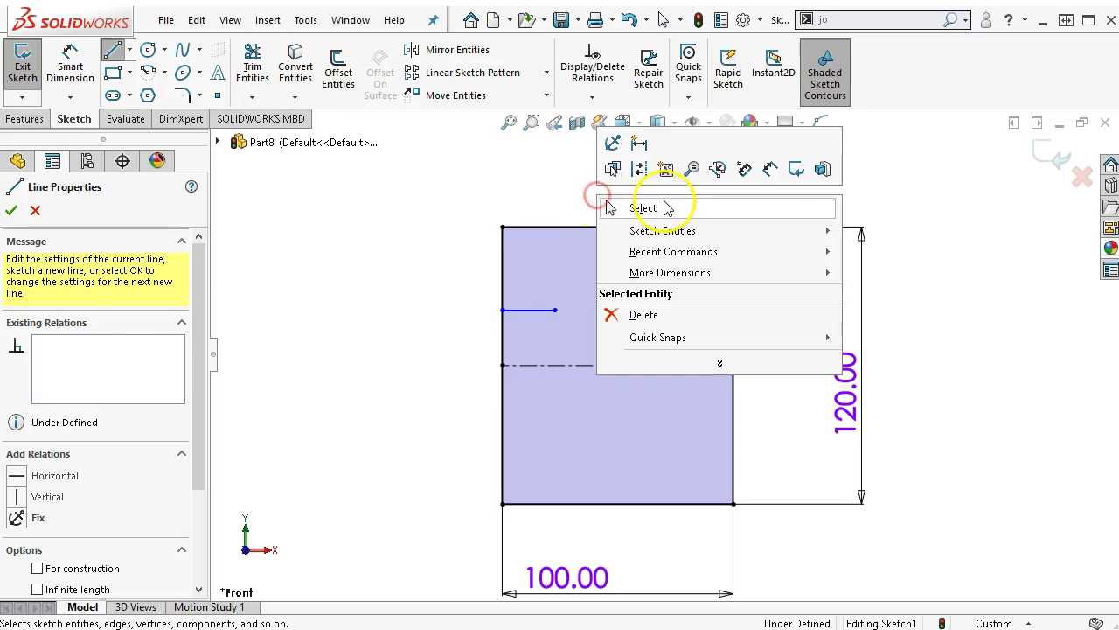
click(773, 168)
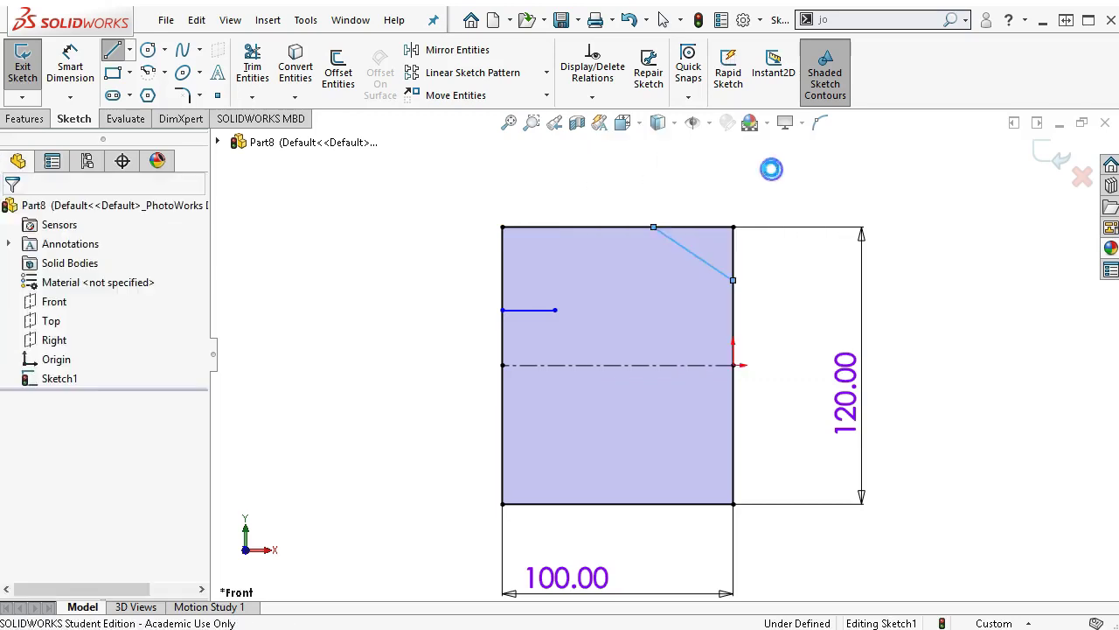
click(535, 310)
click(534, 228)
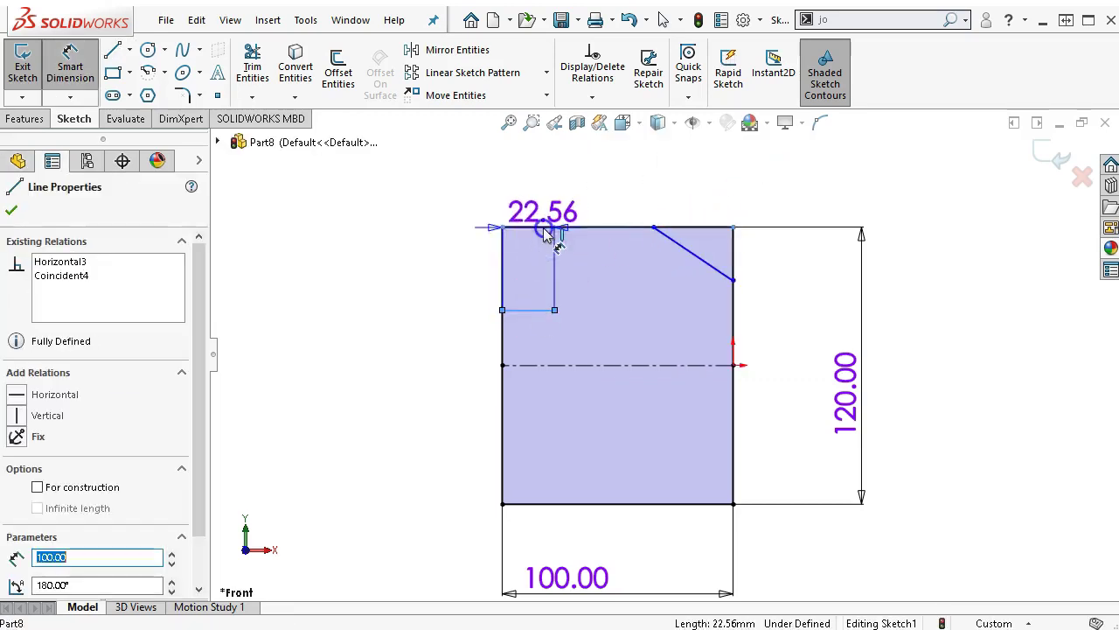
click(420, 253)
text(40)
key(Return)
click(431, 278)
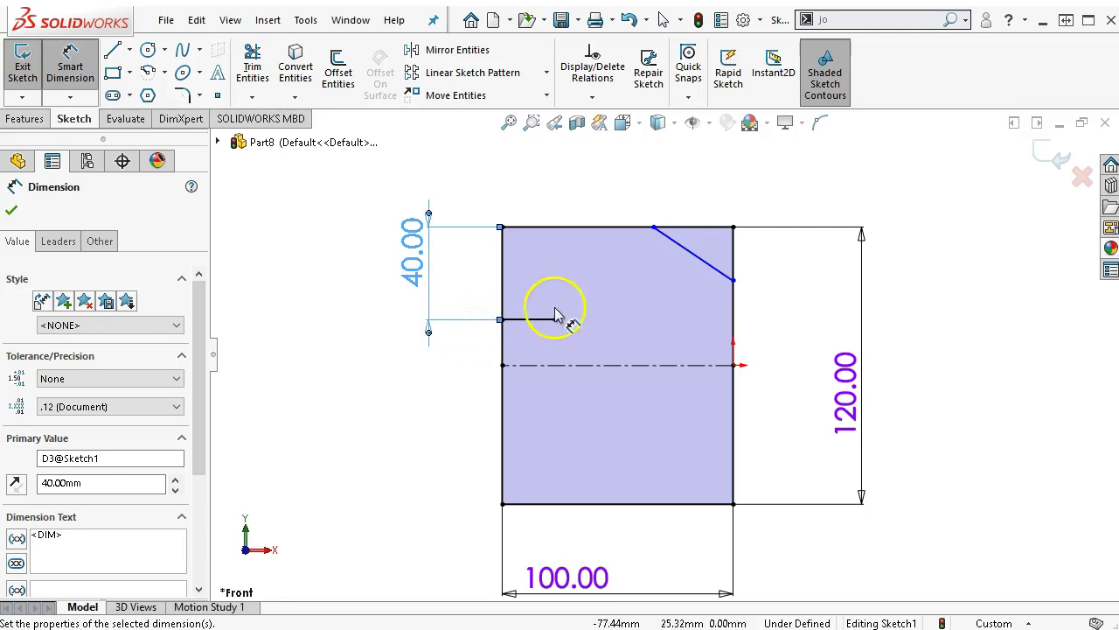
- Dimension the short horizontal line and set its length to 20 mm
click(531, 325)
click(472, 203)
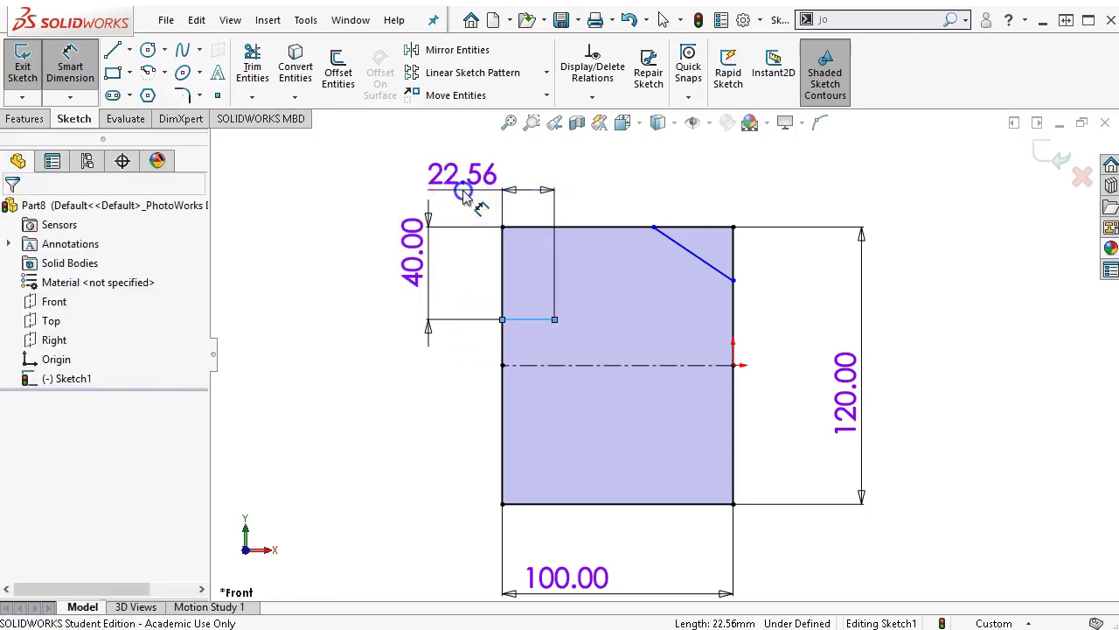
text(20)
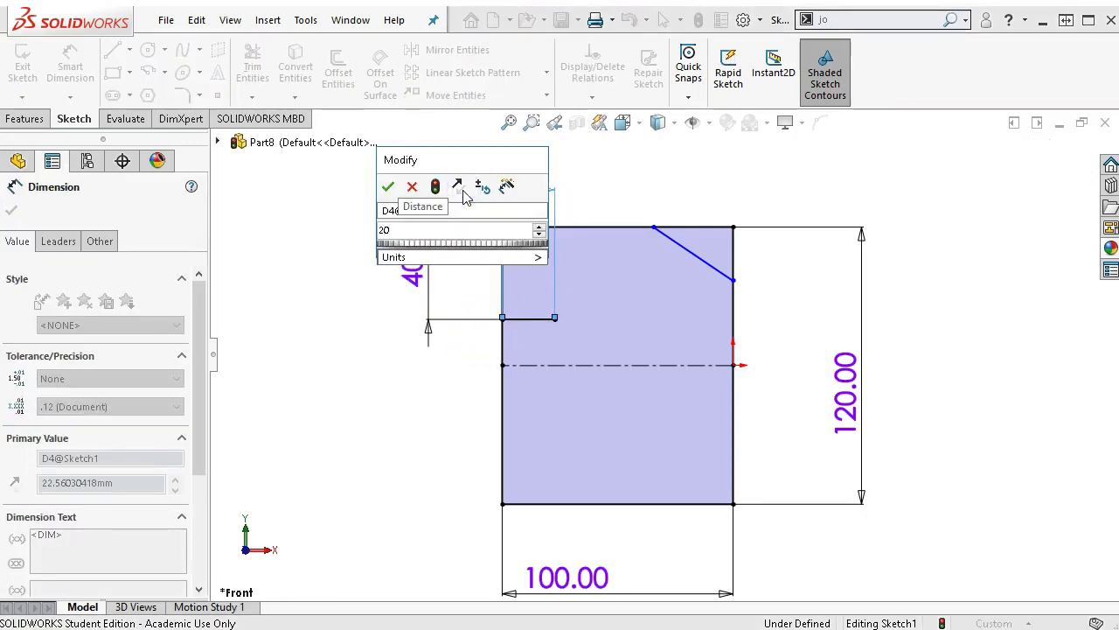
key(Return)
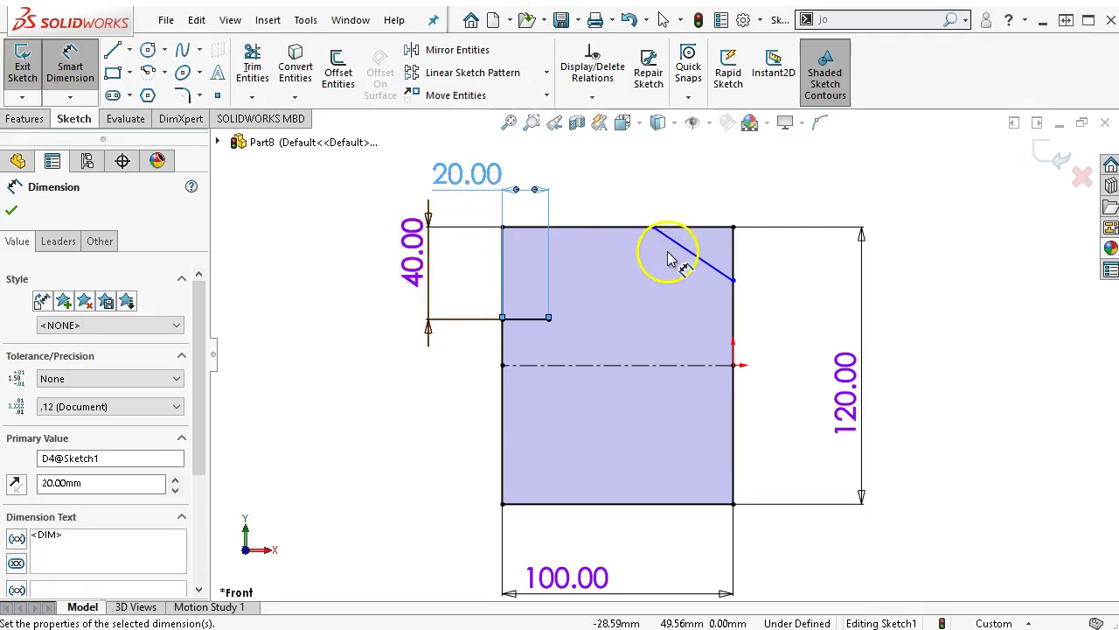
- Dimension the diagonal's upper endpoint from the rectangle's left edge and set the distance to 70 mm
click(653, 228)
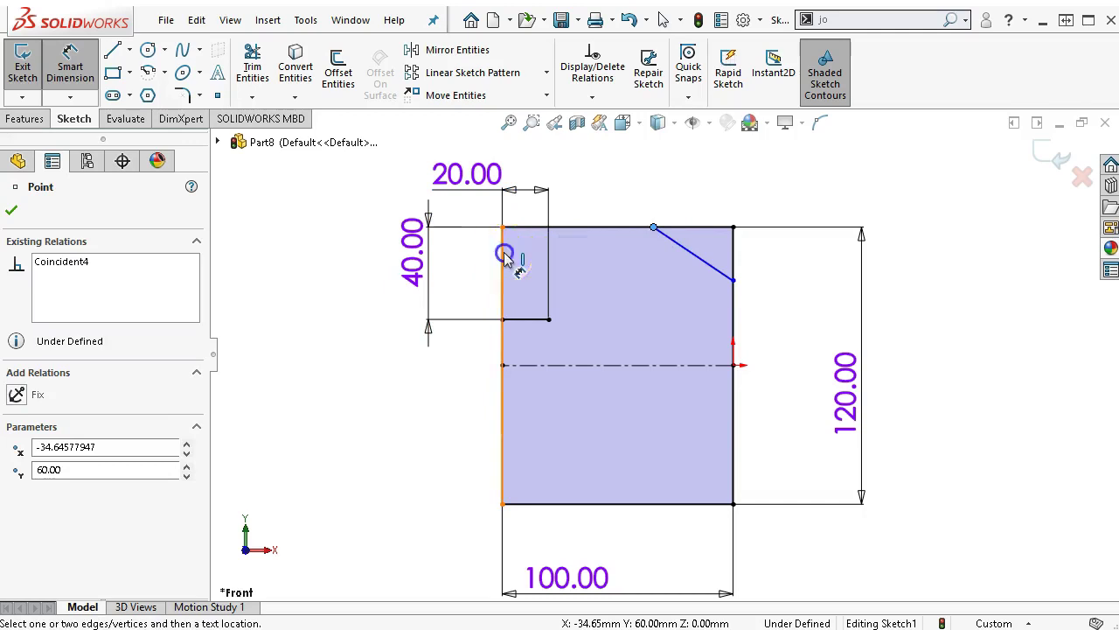
click(507, 254)
click(556, 172)
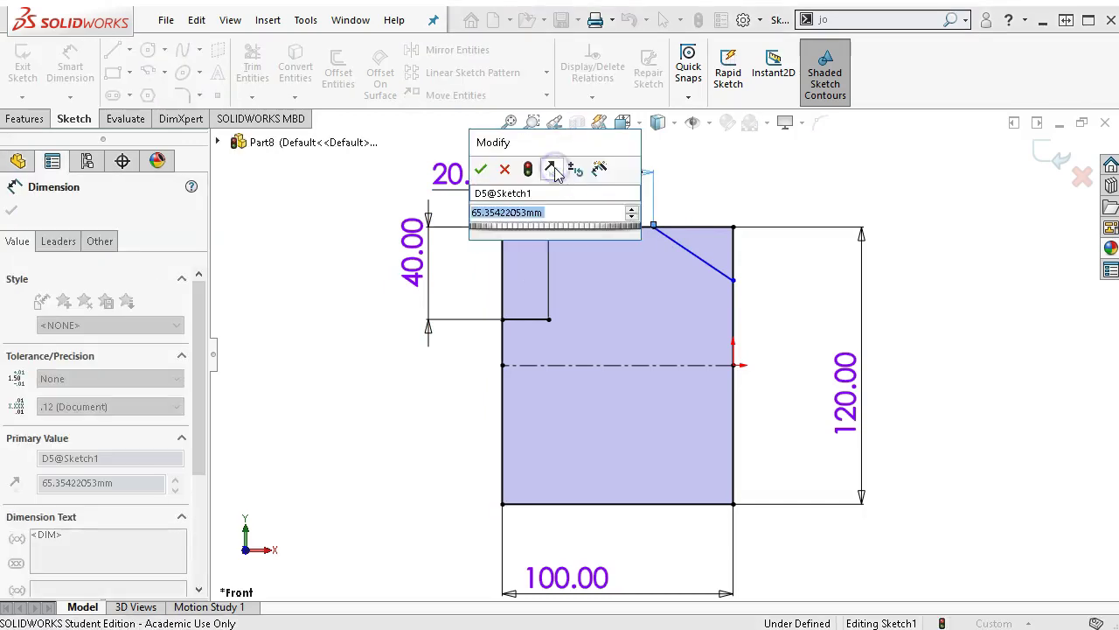
text(70)
key(Return)
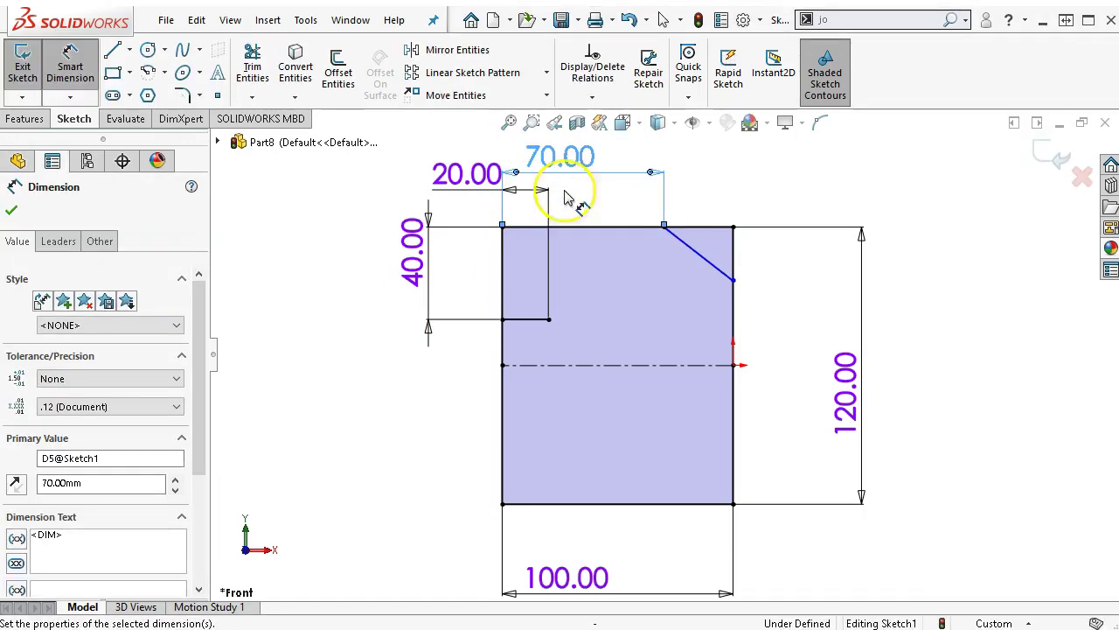
- Dimension the diagonal's lower endpoint from the horizontal centerline and set the distance to 40 mm
click(709, 364)
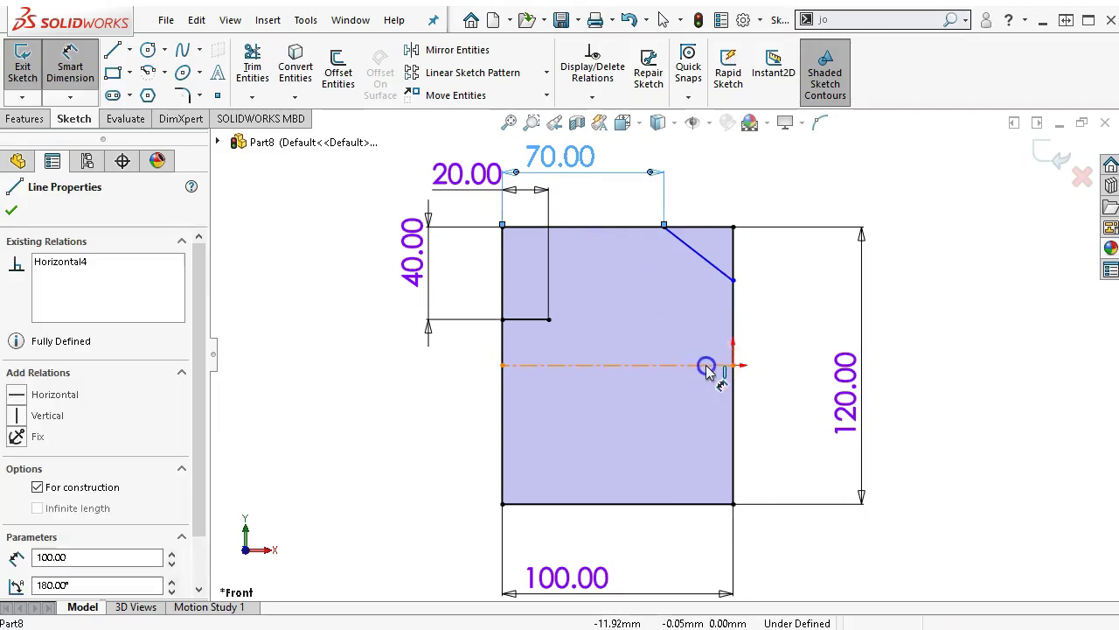
click(741, 286)
click(818, 319)
text(40)
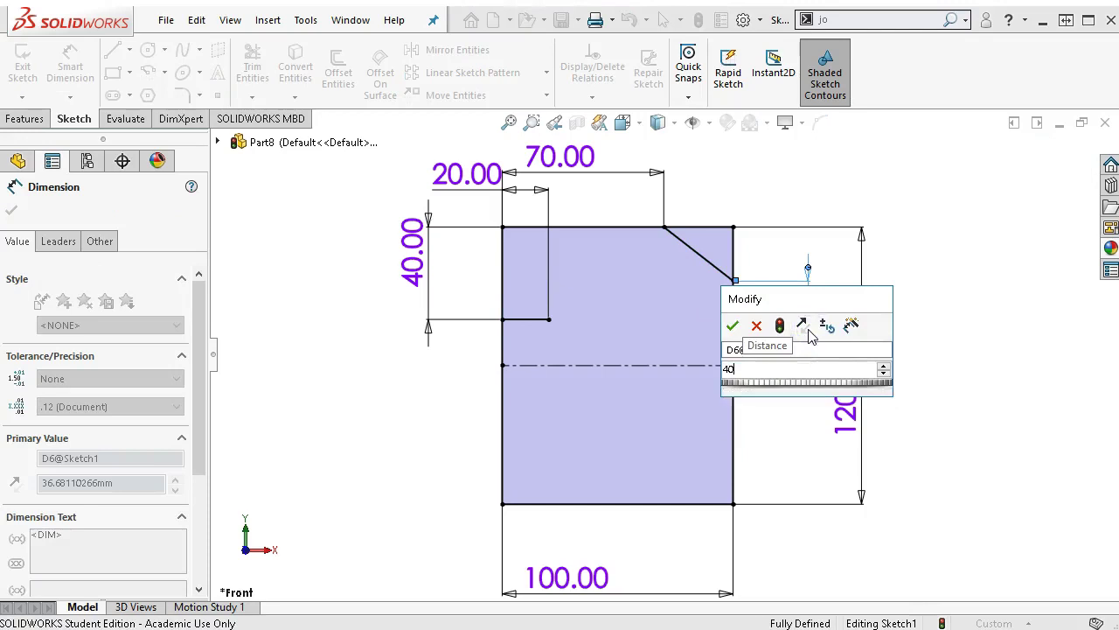
key(Return)
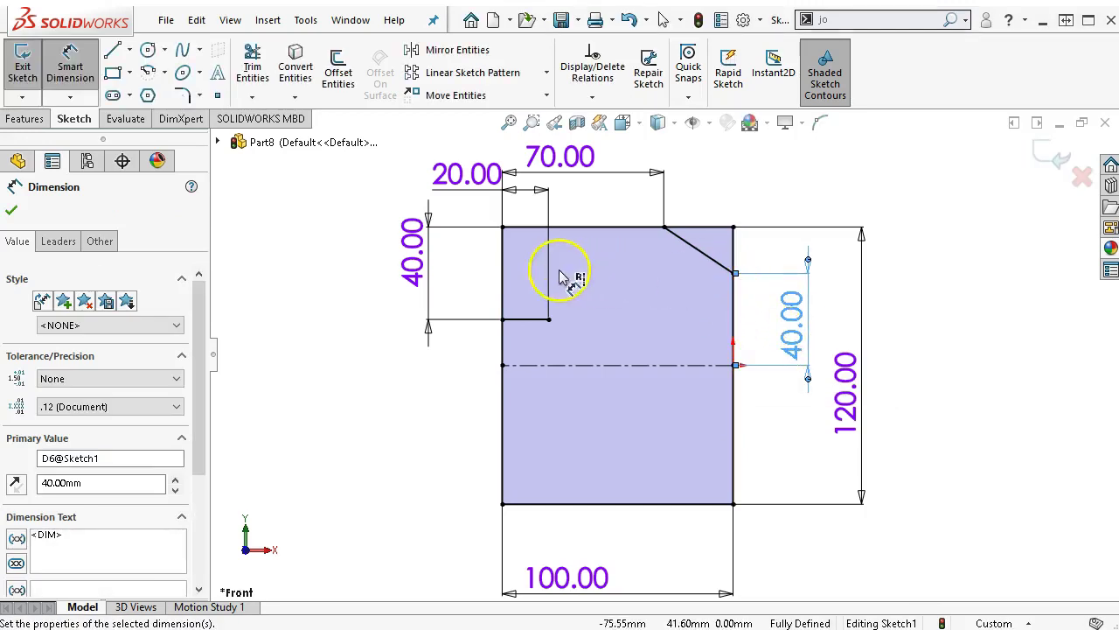
right_click(765, 172)
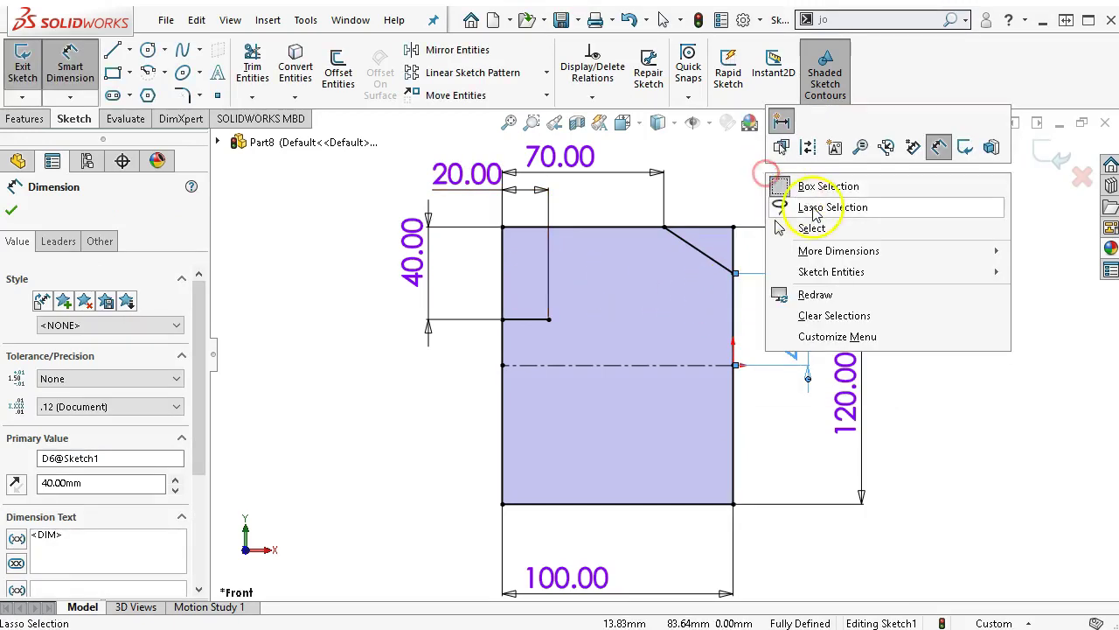
click(787, 227)
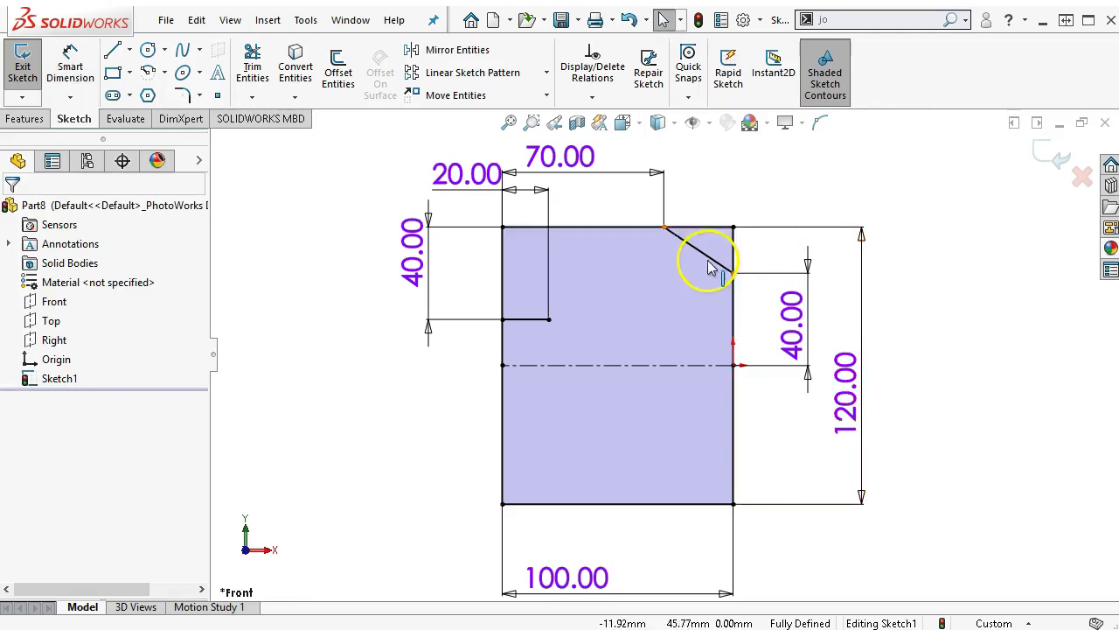
- Mirror the corner diagonal and the short horizontal line about the horizontal centerline
click(707, 258)
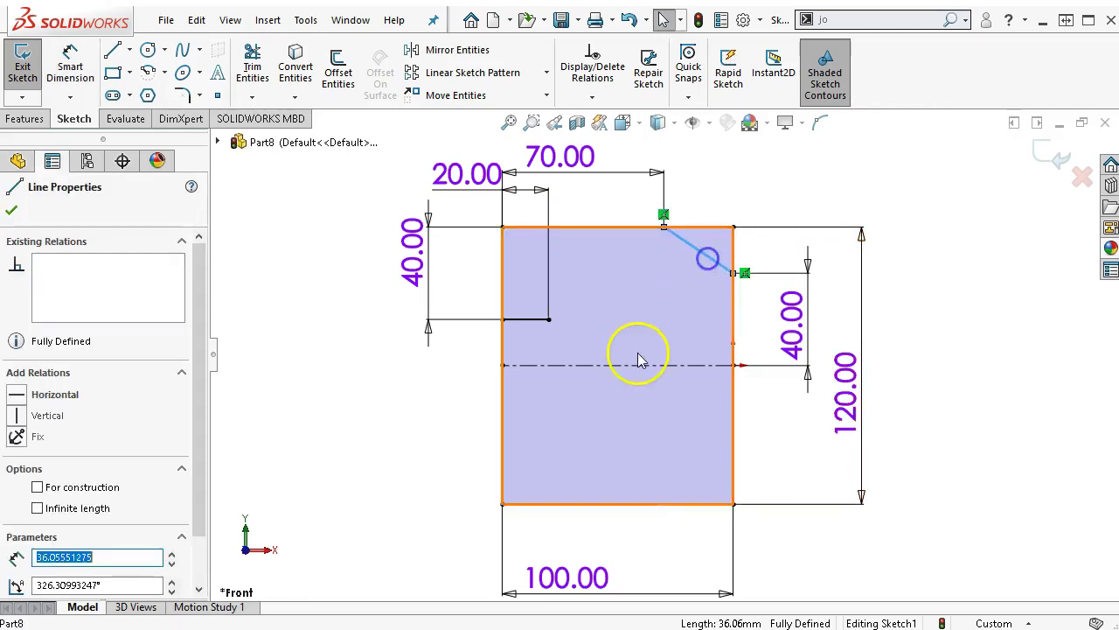
ctrl+click(537, 322)
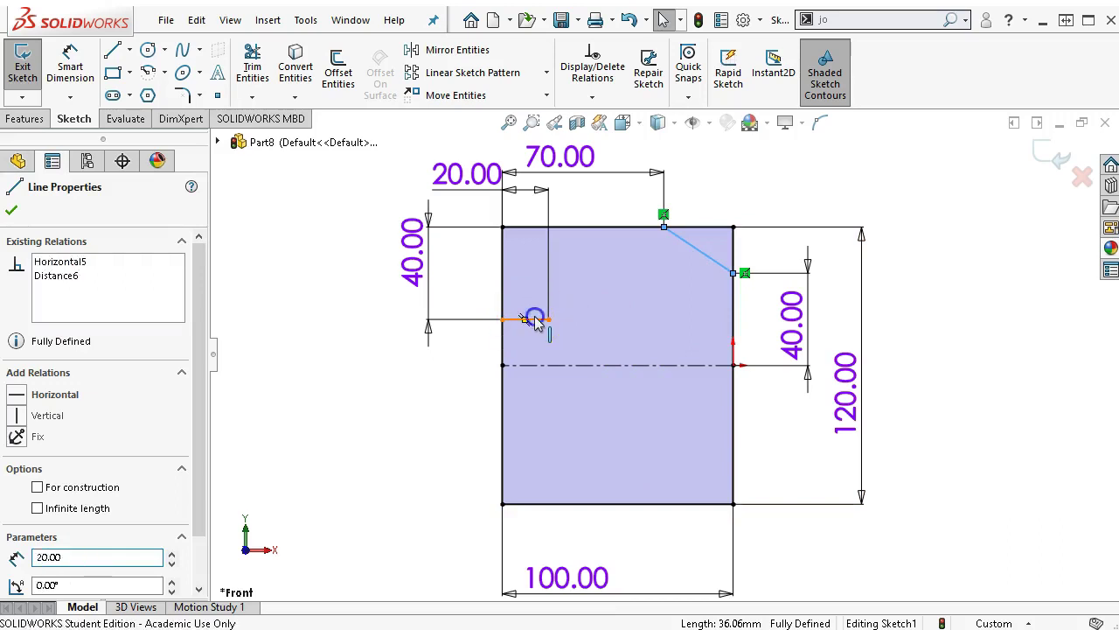
ctrl+click(568, 366)
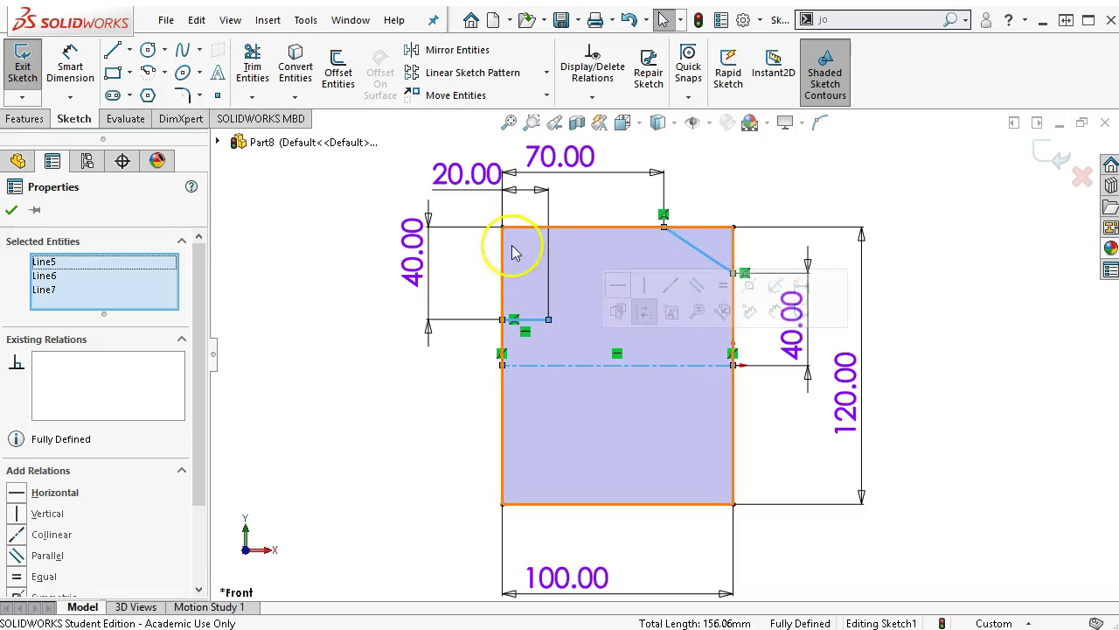
click(457, 54)
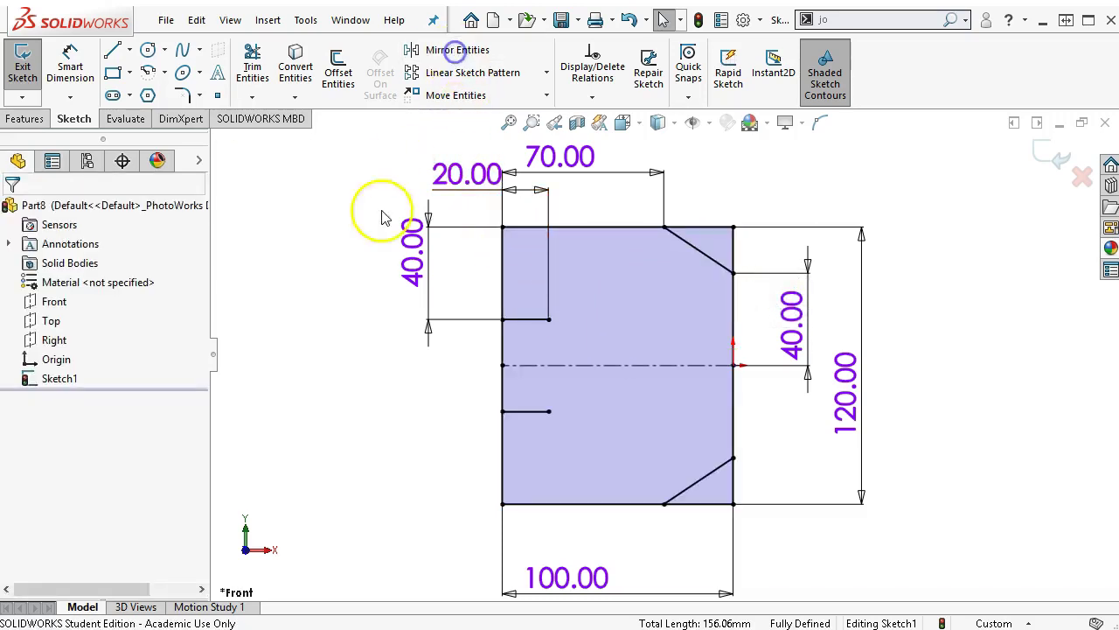
- Draw a vertical line joining the inner ends of the two short horizontal lines to close the notch
click(115, 52)
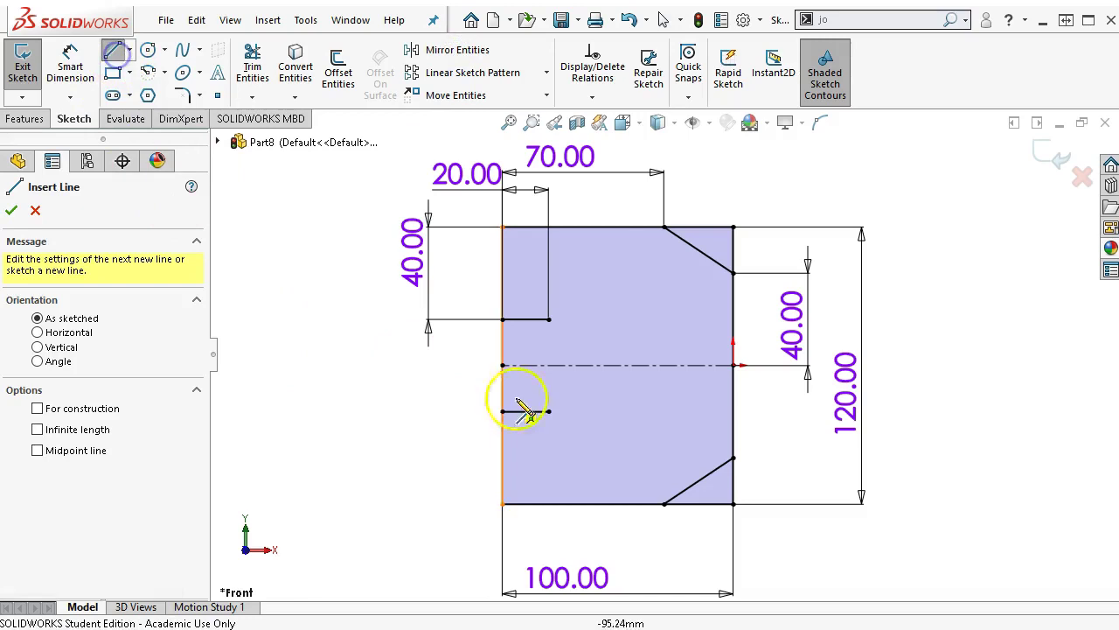
click(549, 320)
click(549, 411)
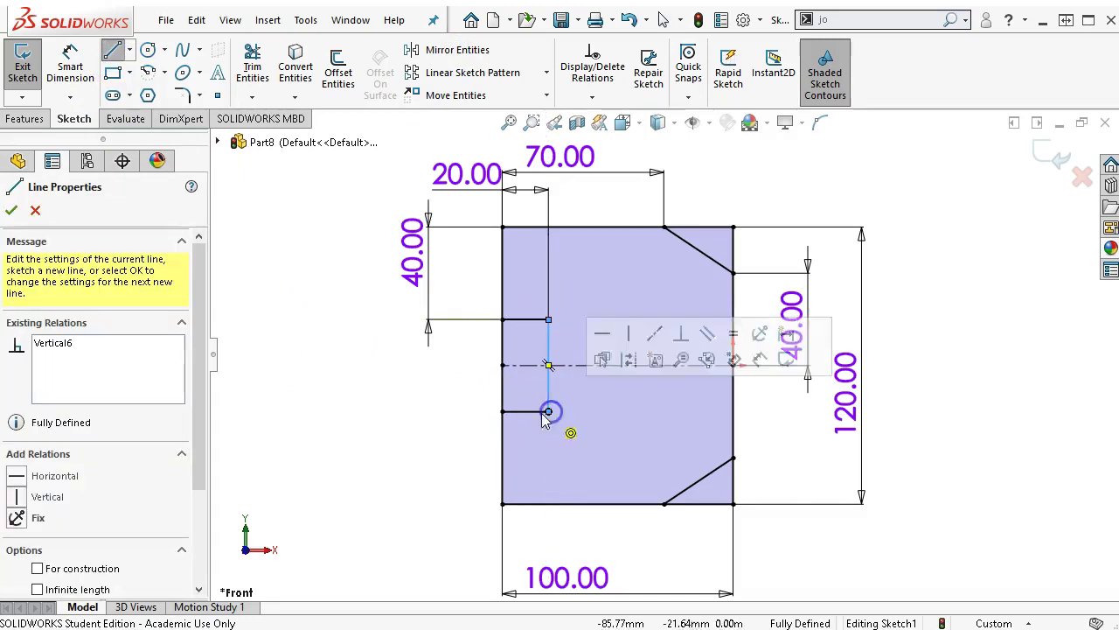
right_click(315, 421)
click(350, 429)
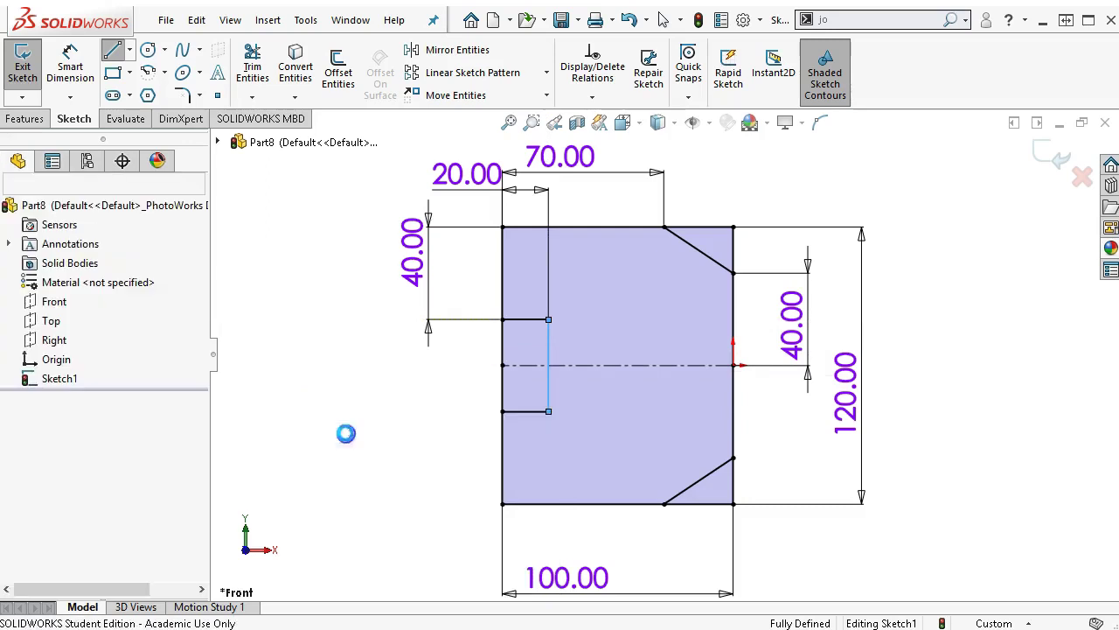
key(f)
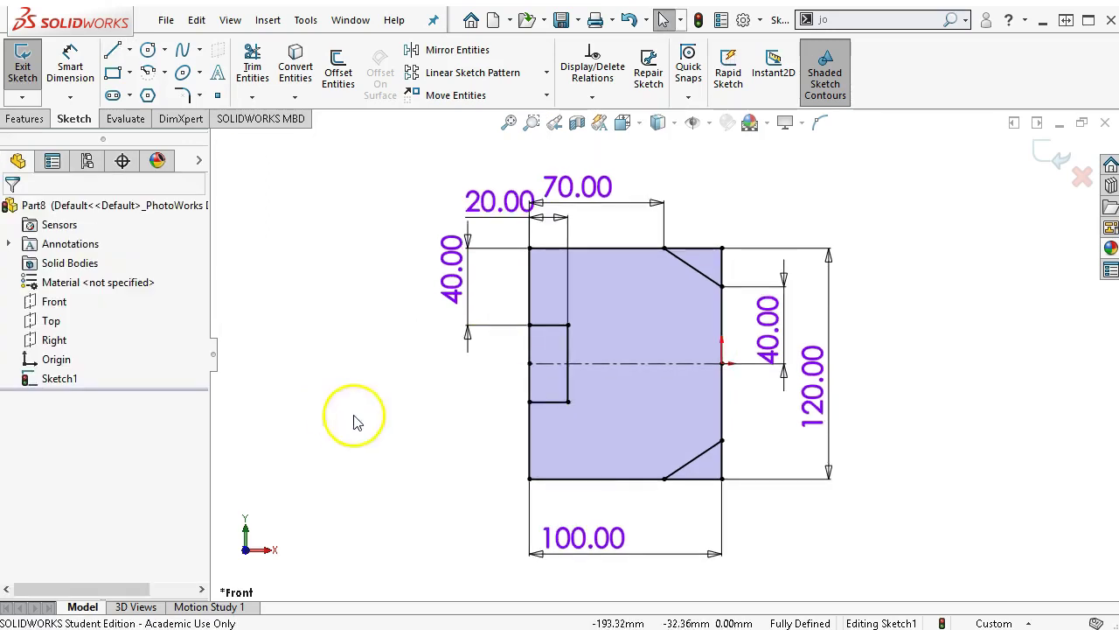
- Extrude the upper and lower plate regions to a blind depth of 12 mm, leaving out the notch and the cut corners
click(26, 119)
click(34, 80)
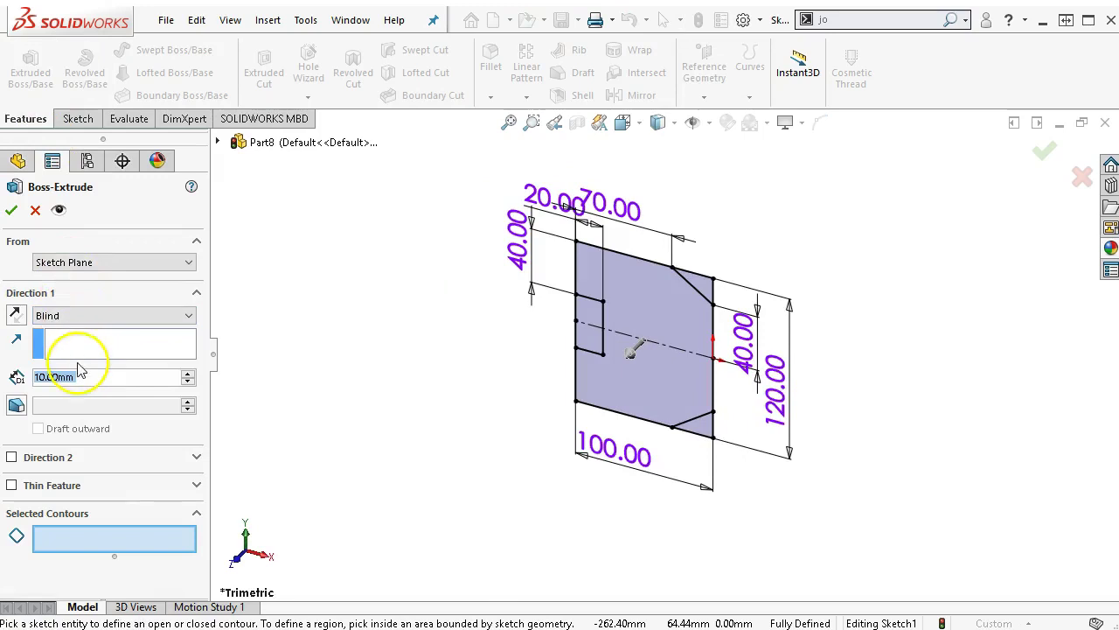
key(Up)
key(Up)
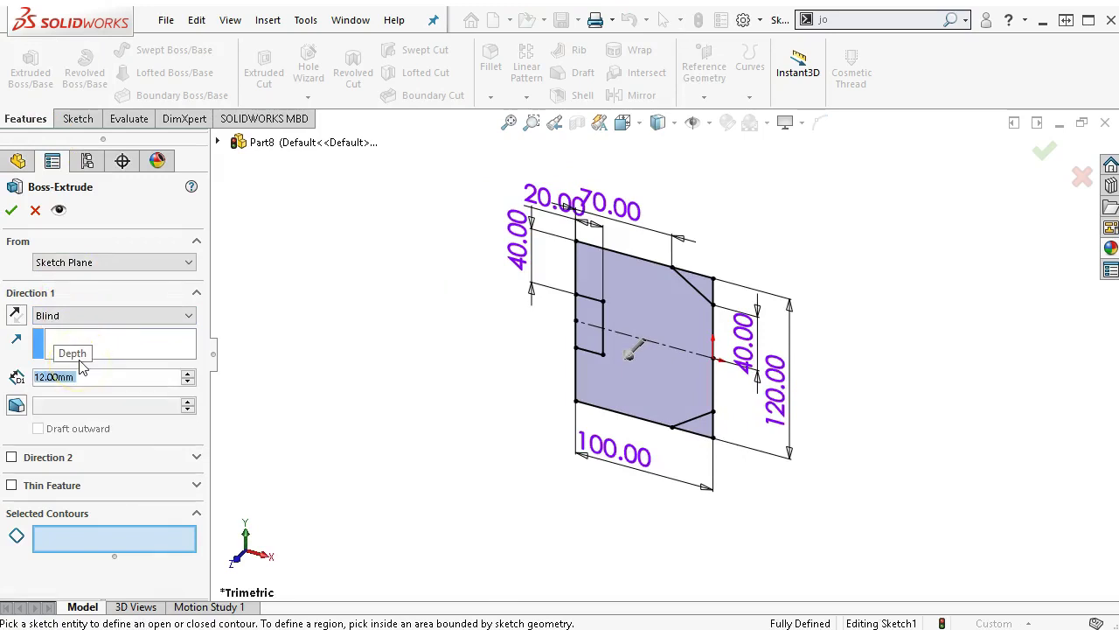
click(120, 533)
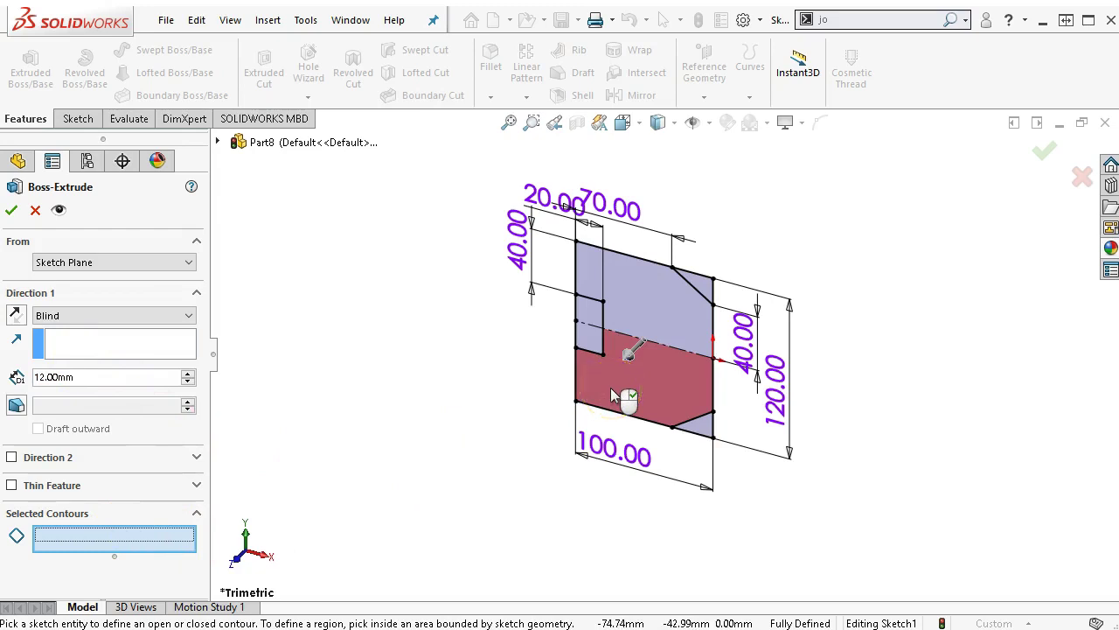
scroll(617, 382, down, 2)
click(621, 379)
click(637, 295)
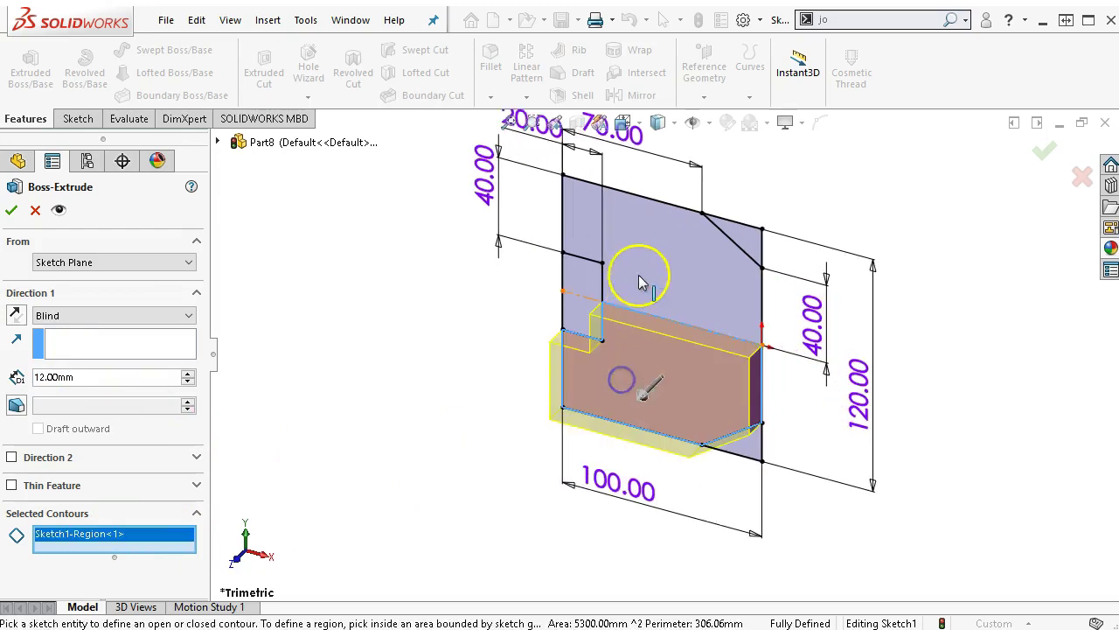
click(335, 330)
click(355, 330)
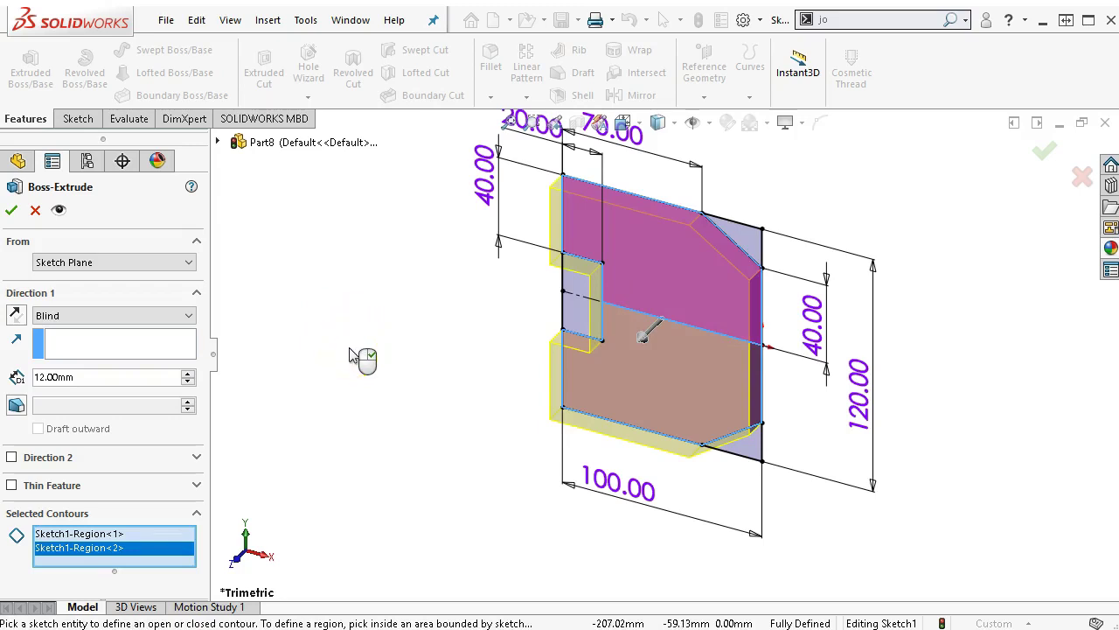
click(10, 212)
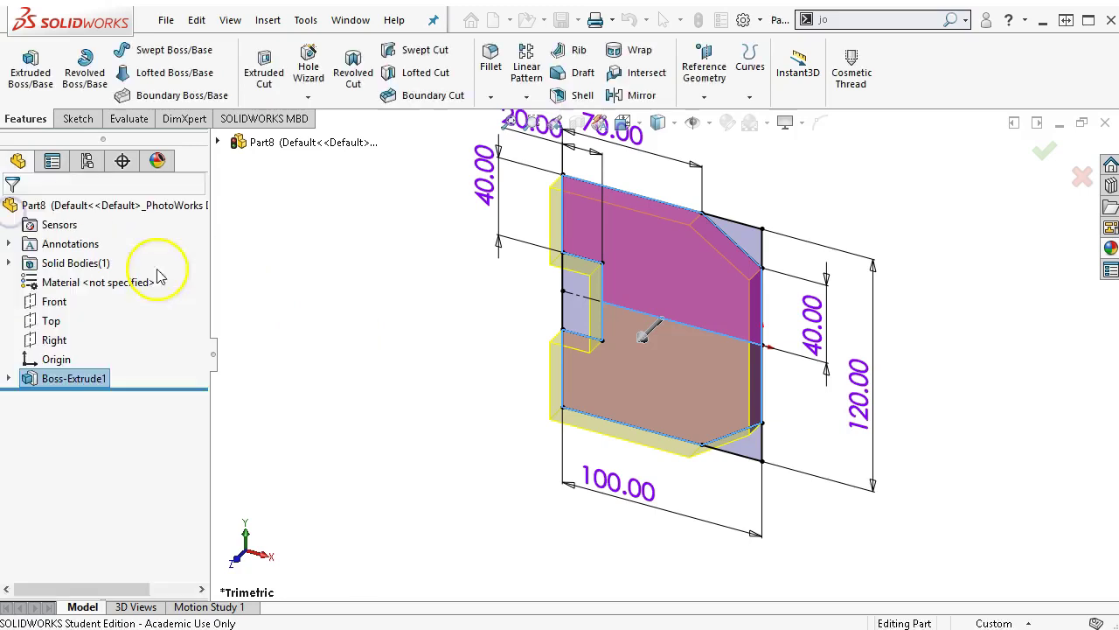
- Start a sketch on the plate's front face and draw a circle about 20 mm in diameter below the notch
click(616, 303)
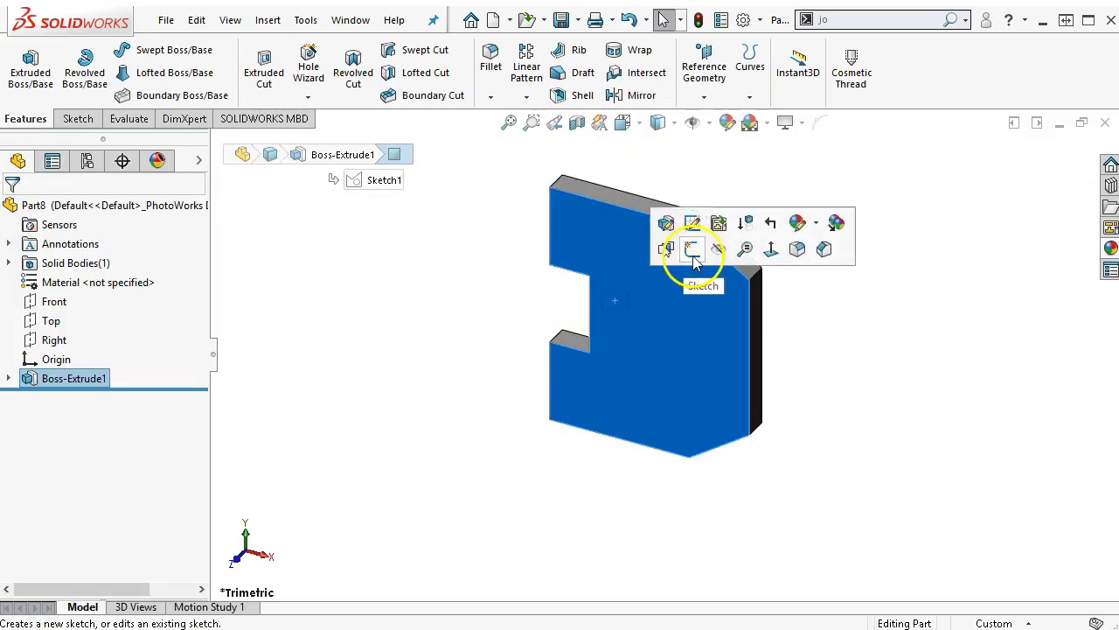
click(694, 254)
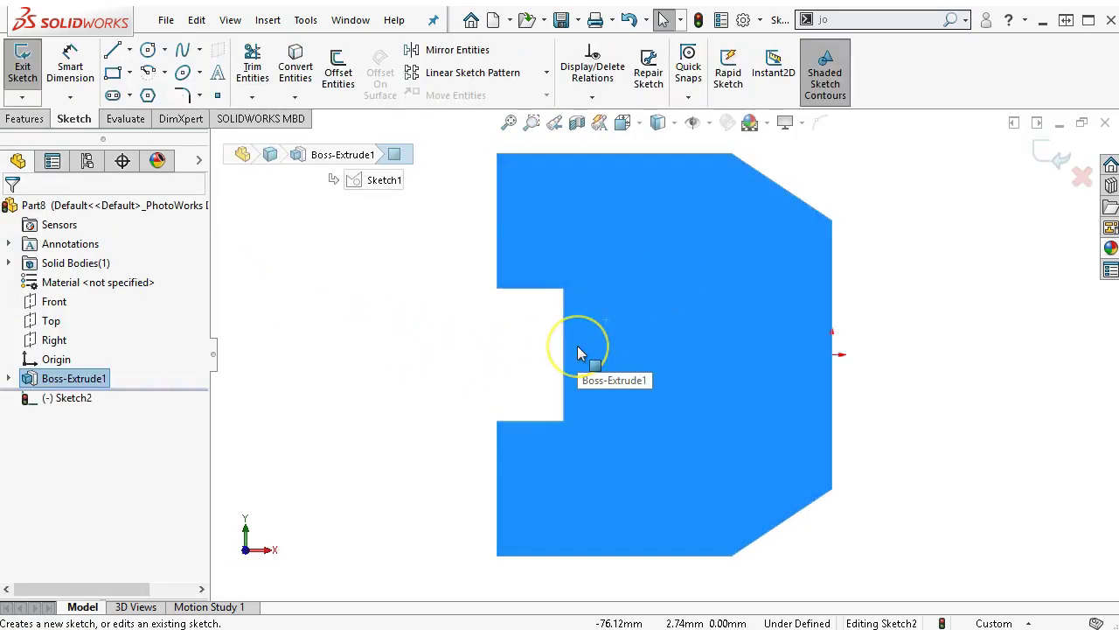
click(605, 400)
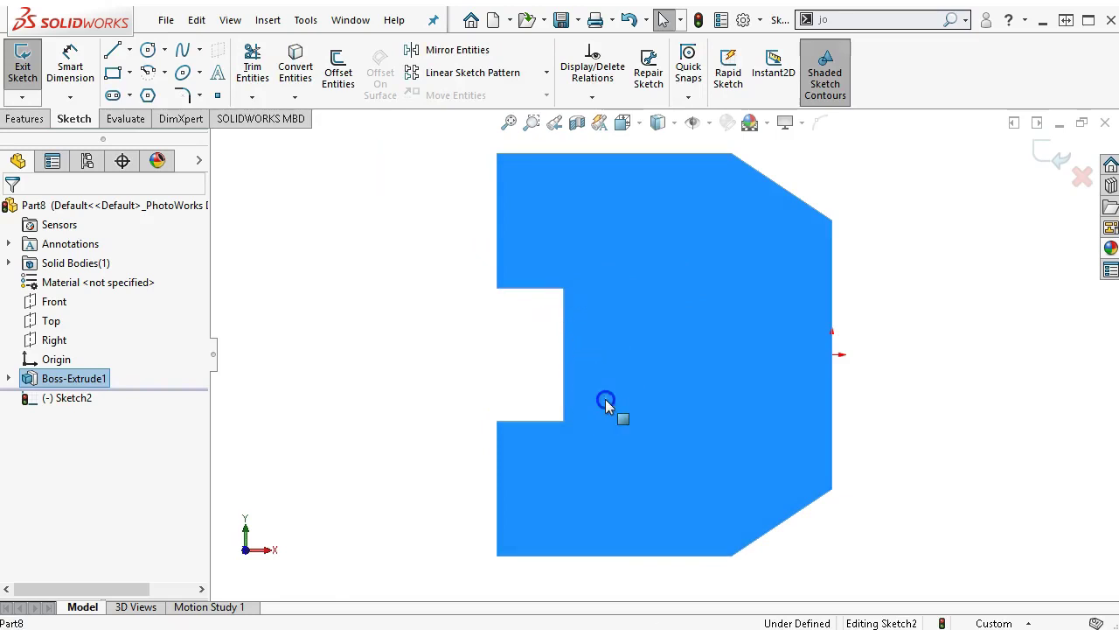
right_click(636, 382)
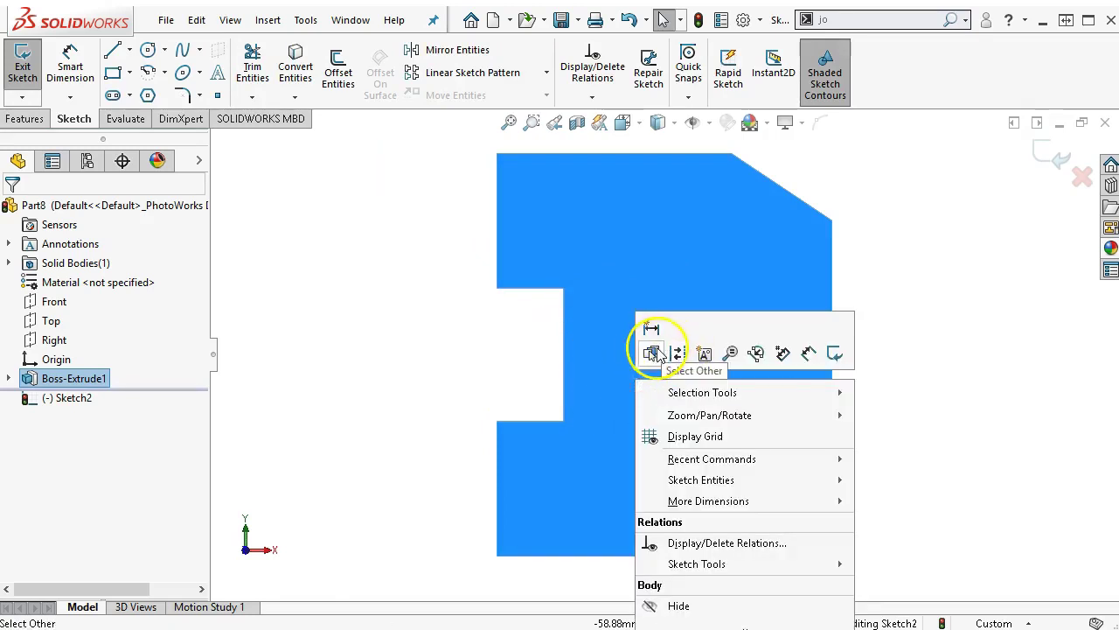
click(587, 276)
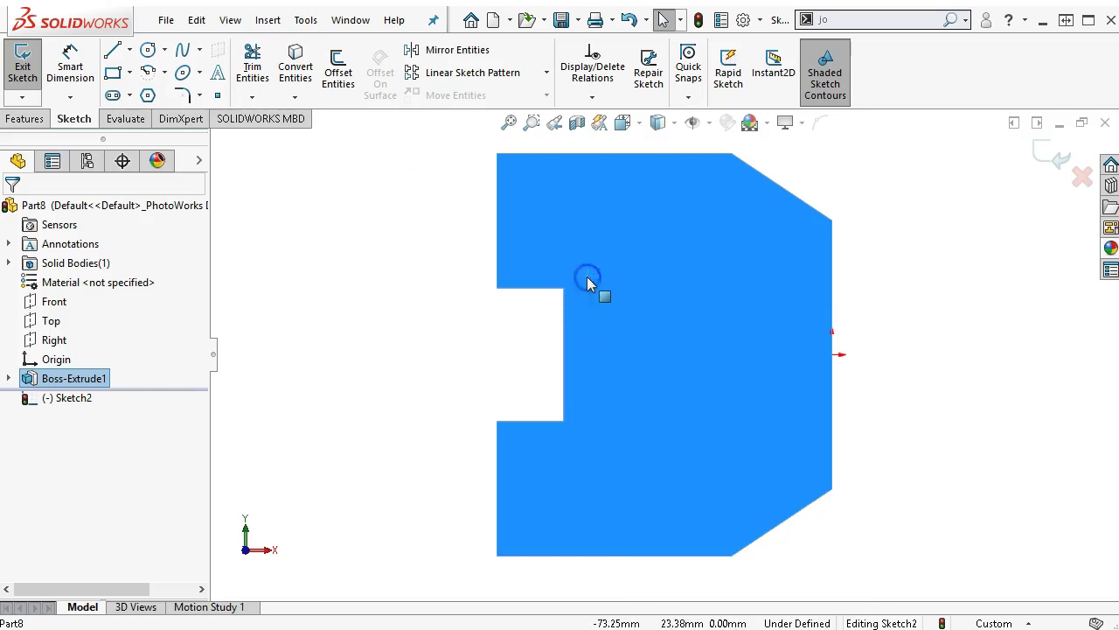
click(151, 51)
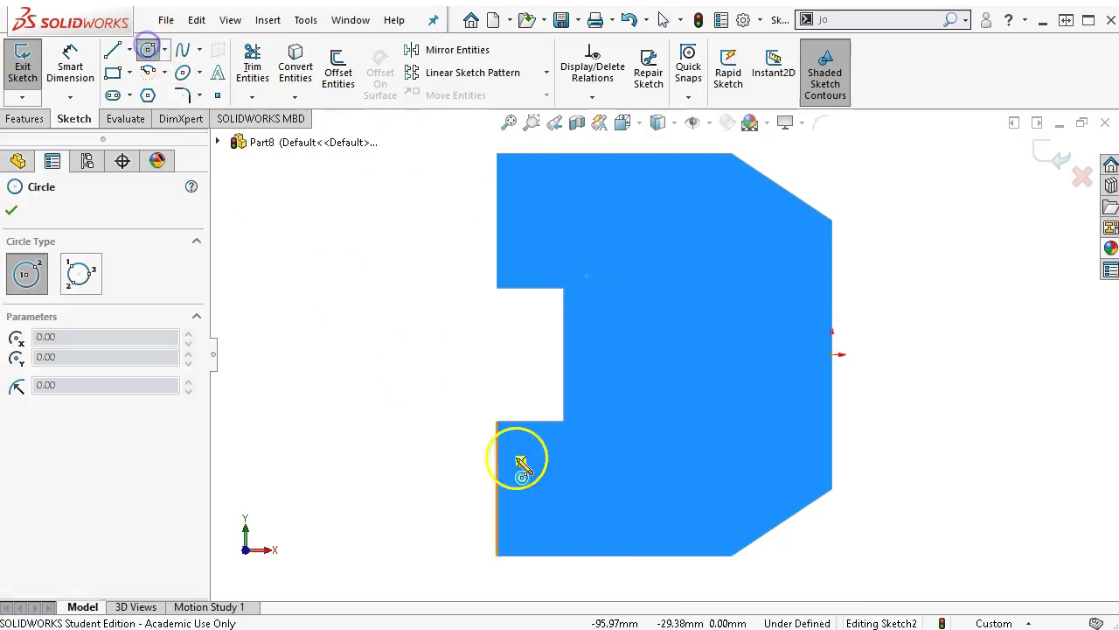
click(573, 486)
click(600, 512)
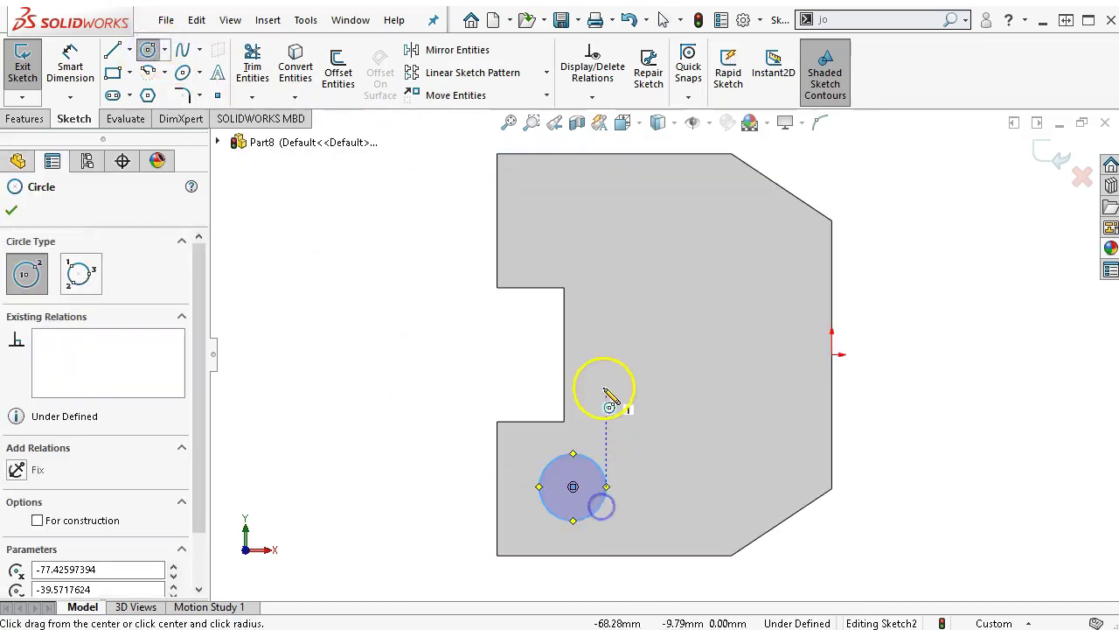
right_click(603, 387)
click(664, 402)
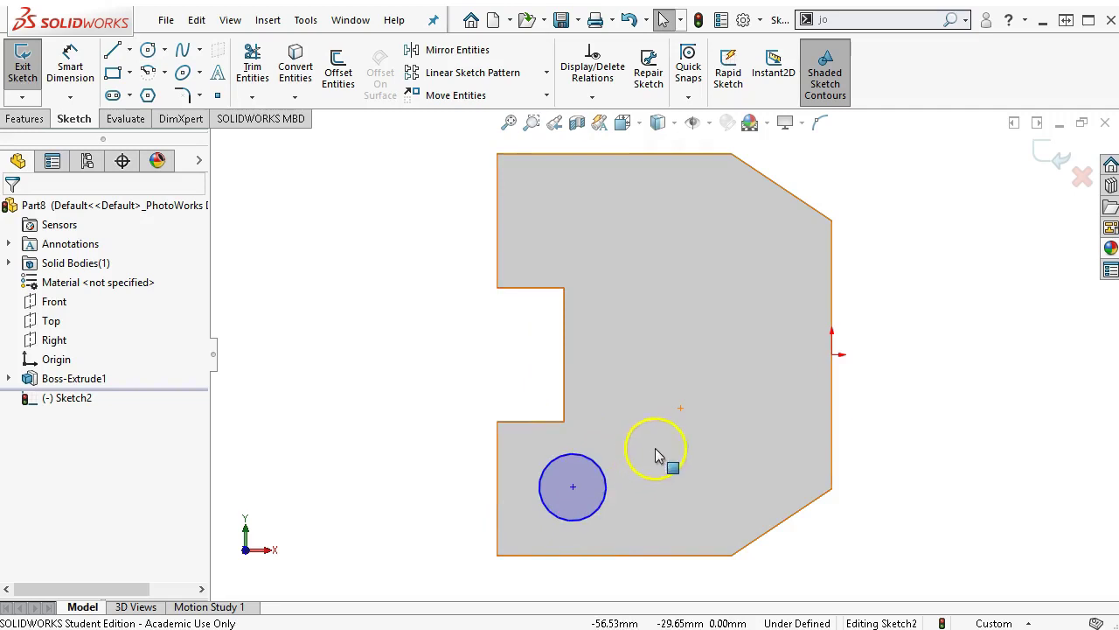
- Dimension the circle below the notch and set its diameter to 20 mm
right_click(699, 376)
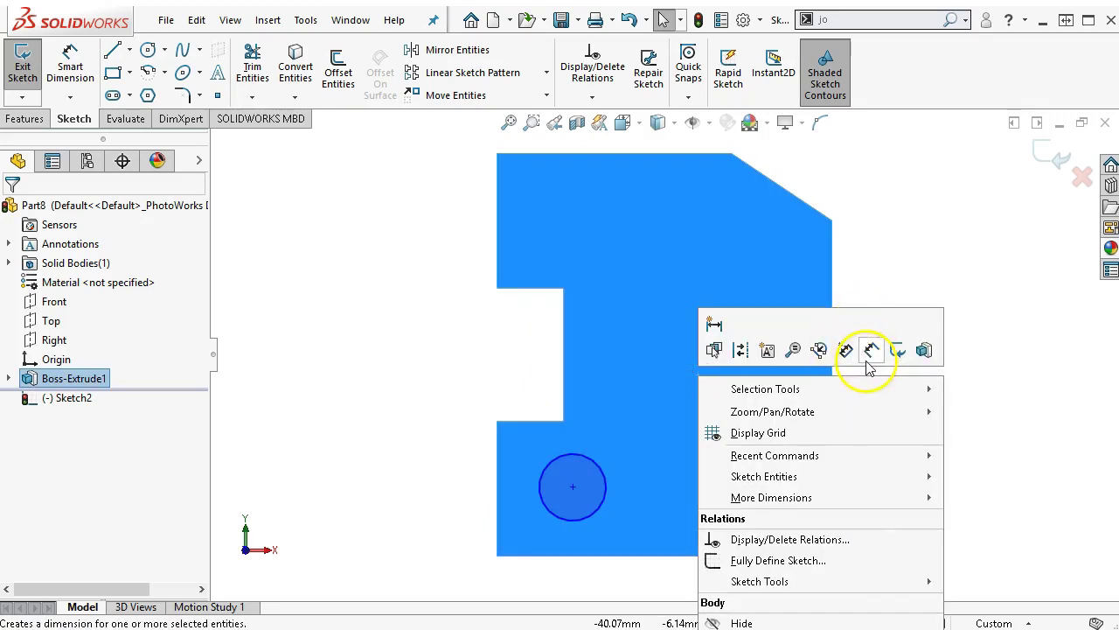
click(867, 358)
click(570, 522)
click(372, 567)
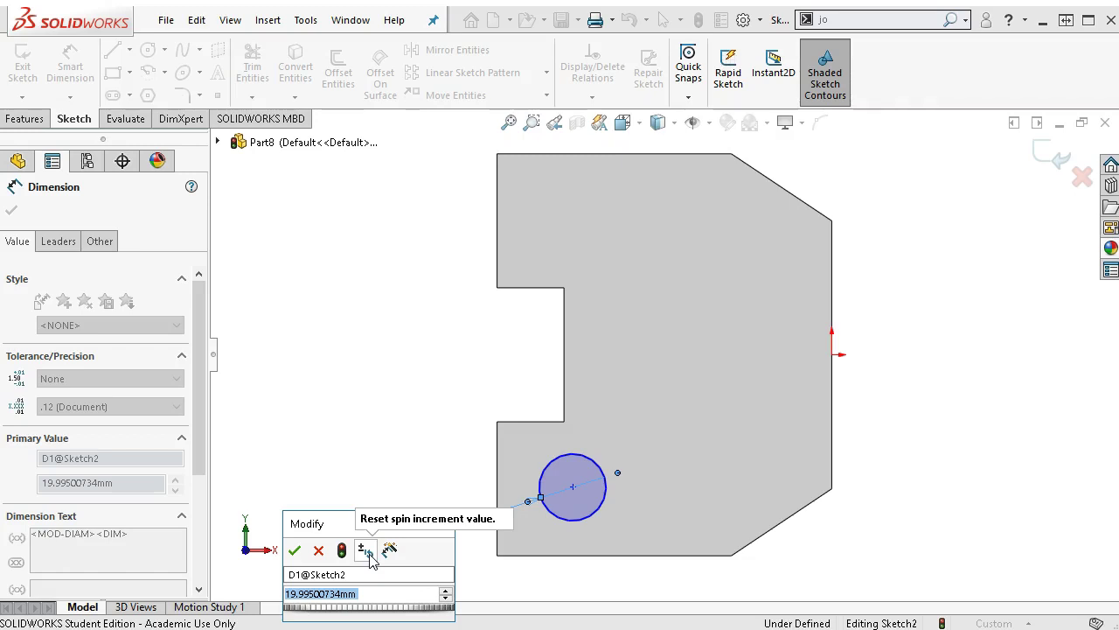
text(20)
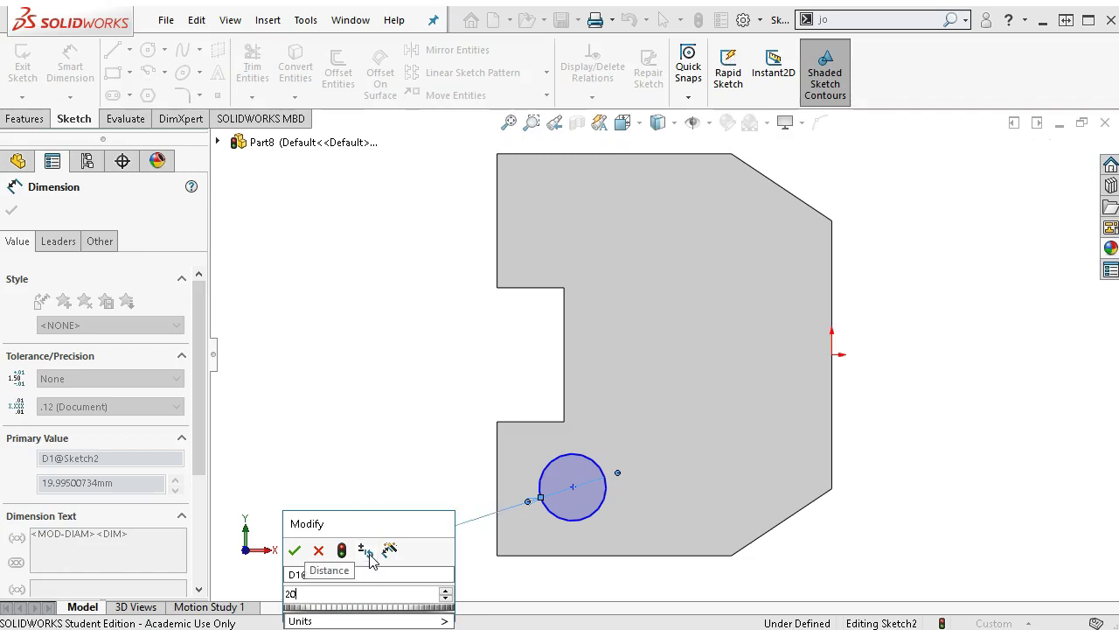
key(Return)
right_click(460, 408)
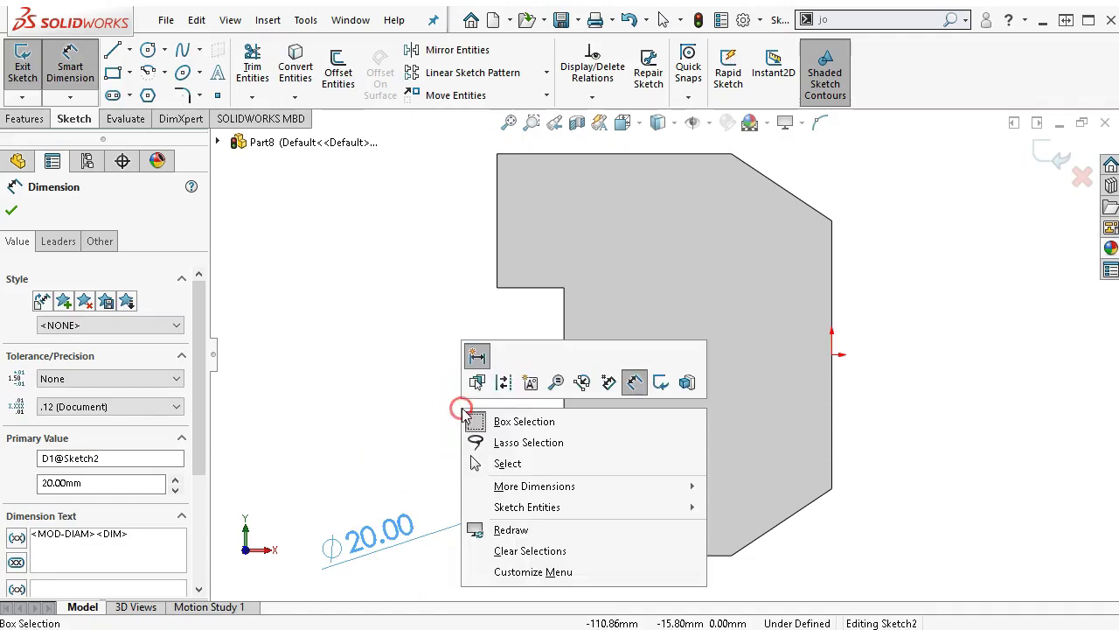
click(489, 463)
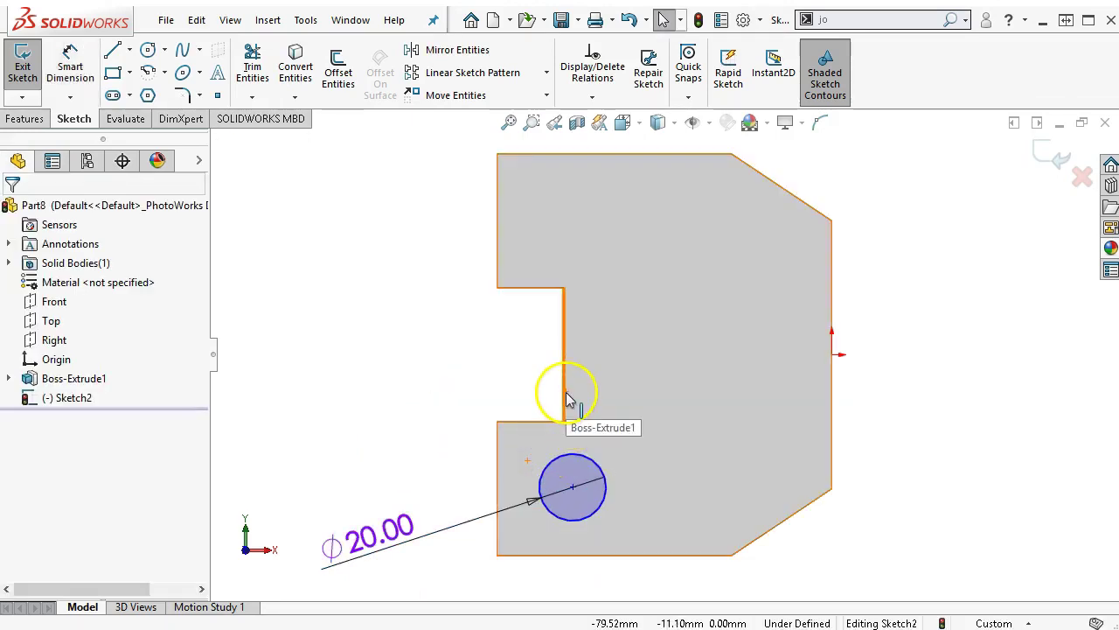
- Make the circle's center coincident with the notch's vertical edge
click(564, 398)
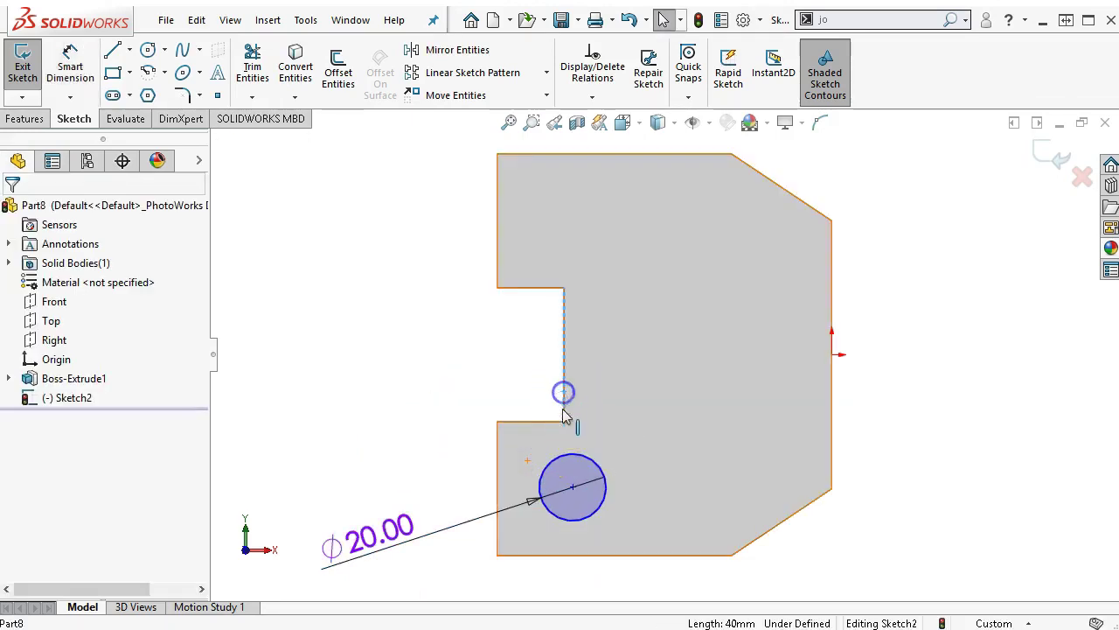
ctrl+click(573, 488)
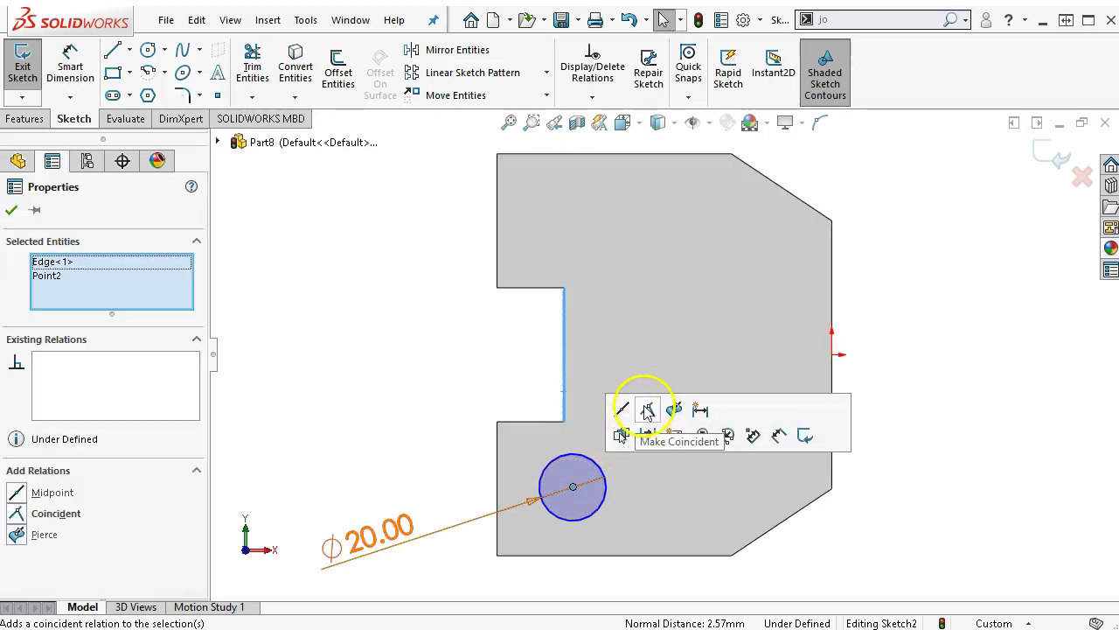
click(647, 411)
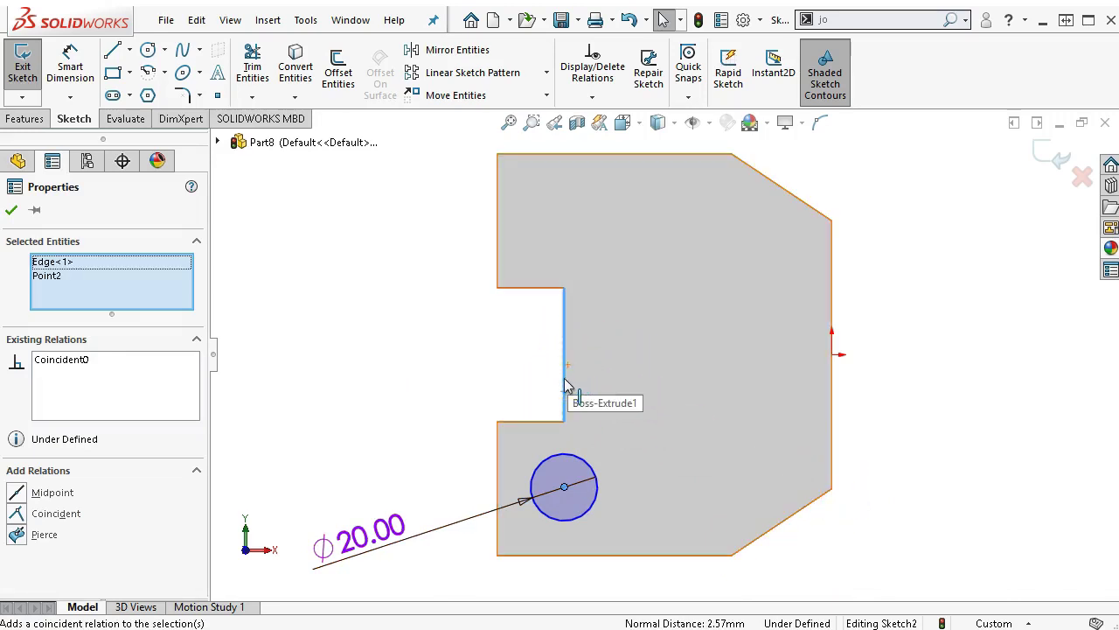
- Add a horizontal relation between the circle's center and the lower vertex of the plate's right vertical edge
drag(564, 385, 564, 479)
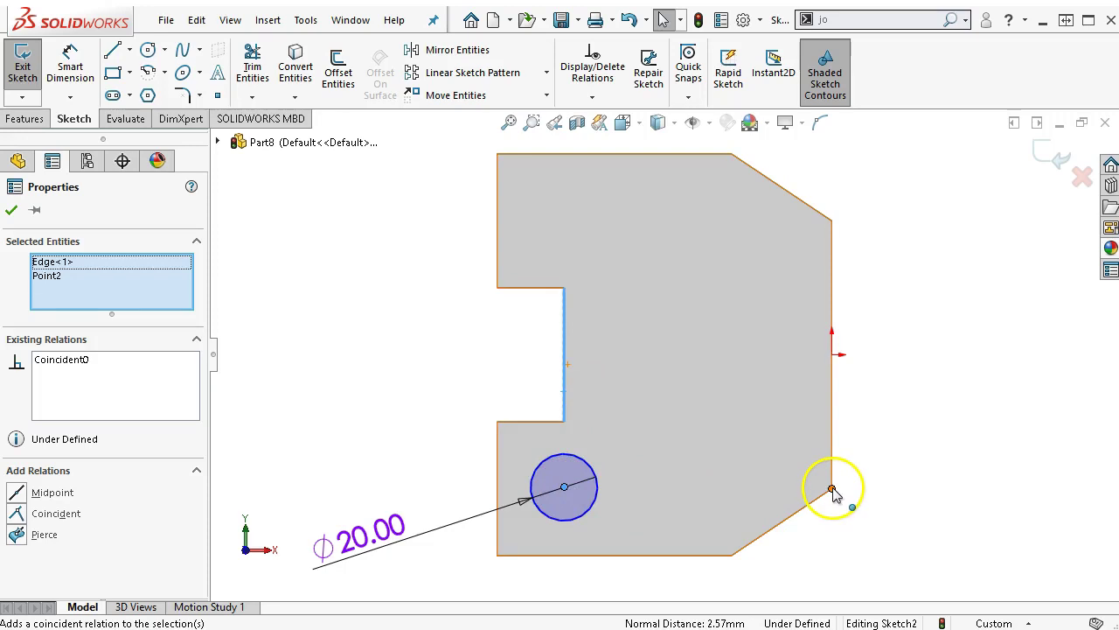
drag(833, 494, 566, 495)
ctrl+click(565, 490)
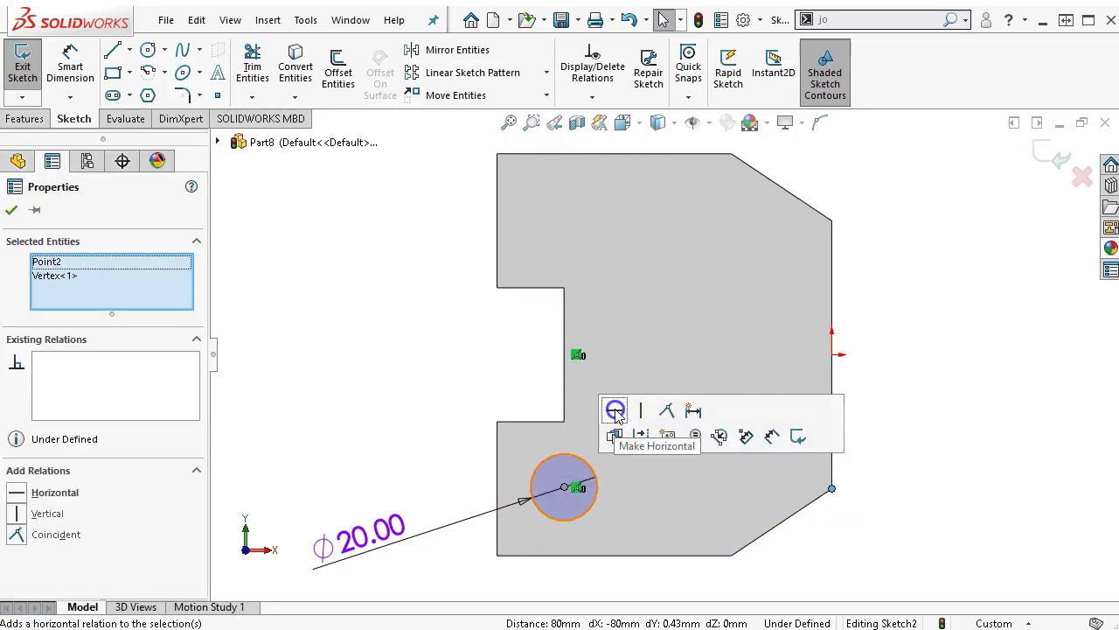
click(616, 411)
click(889, 439)
click(847, 436)
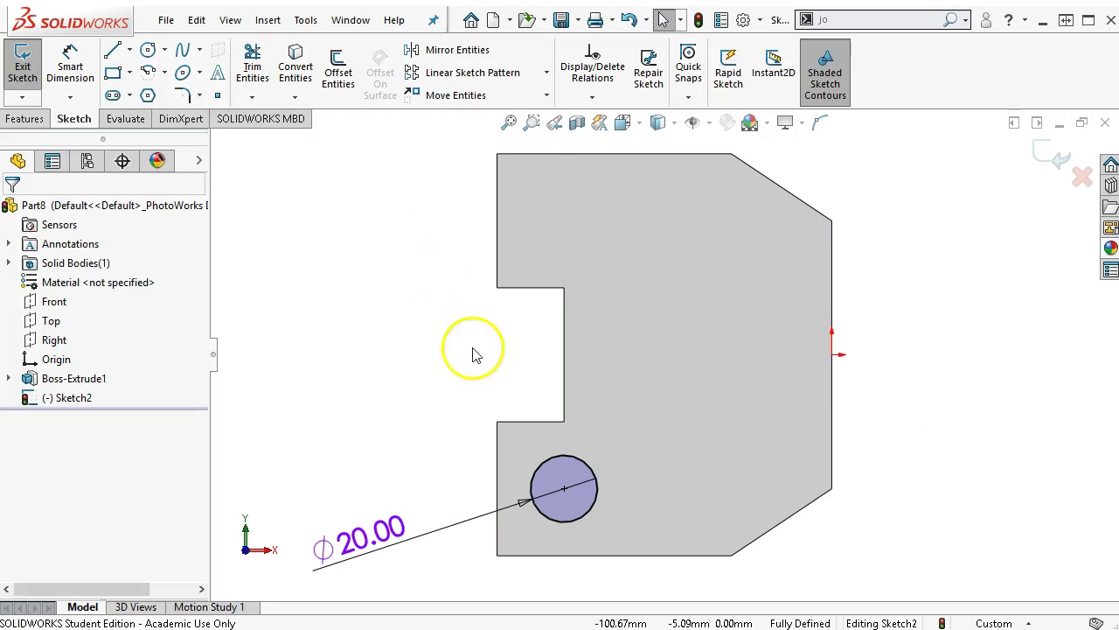
- Start a linear sketch pattern of the 20 mm circle along the X-axis with 40 mm spacing
click(584, 461)
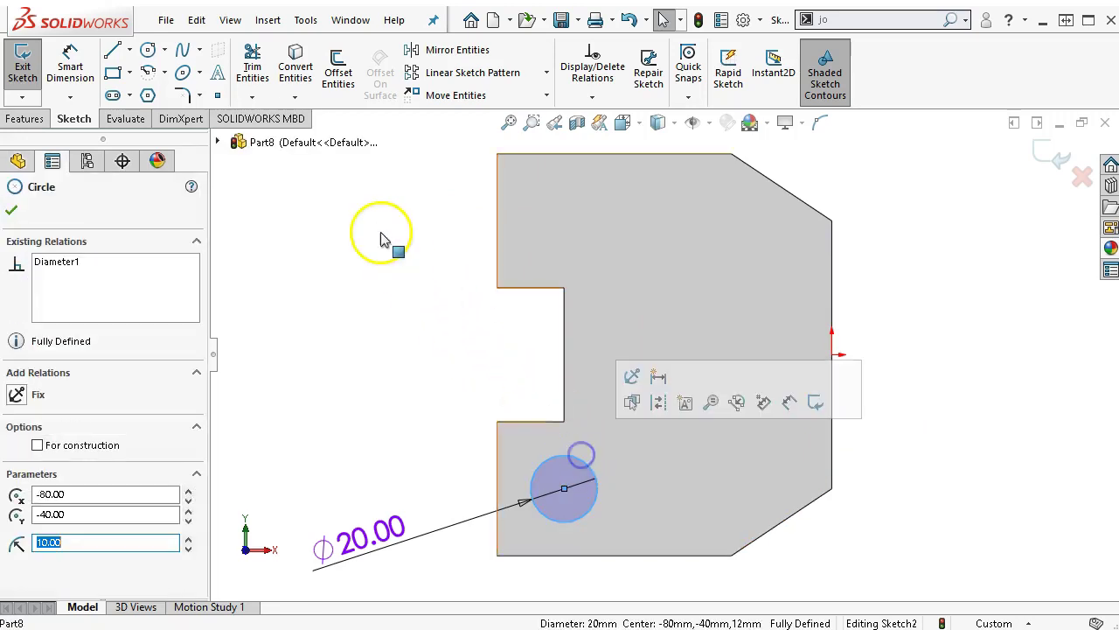
click(484, 74)
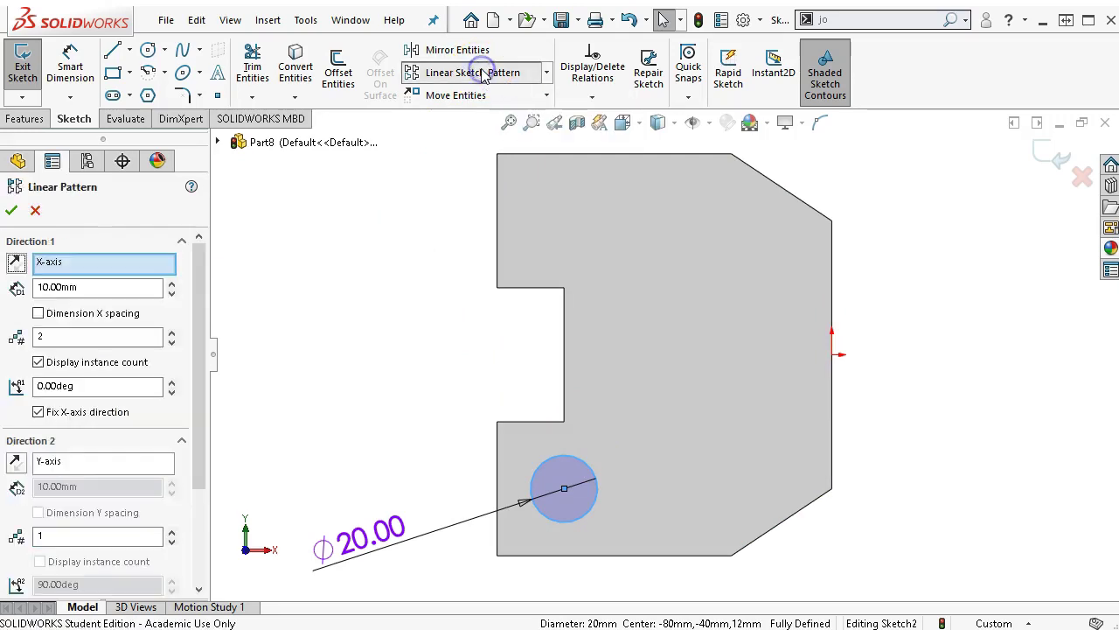
scroll(874, 378, up, 2)
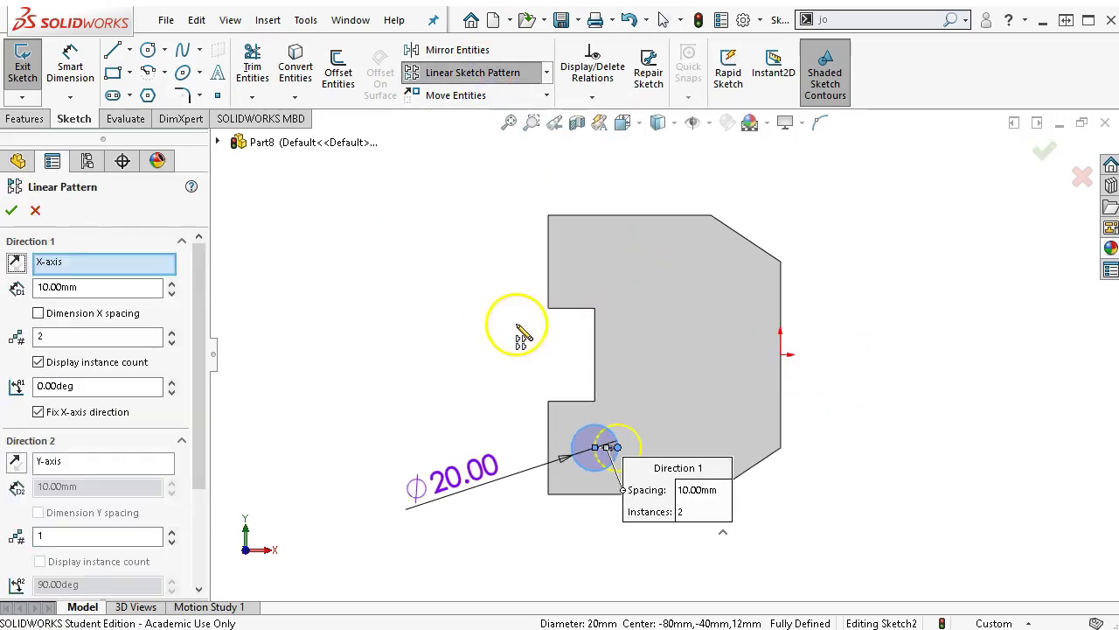
click(77, 286)
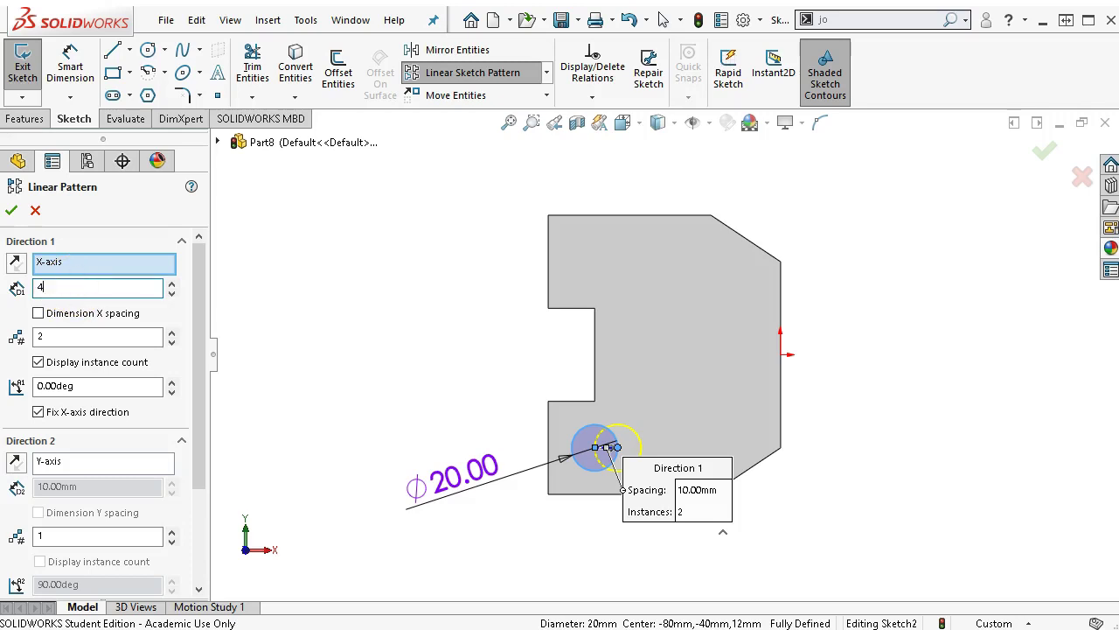
text(40)
key(Return)
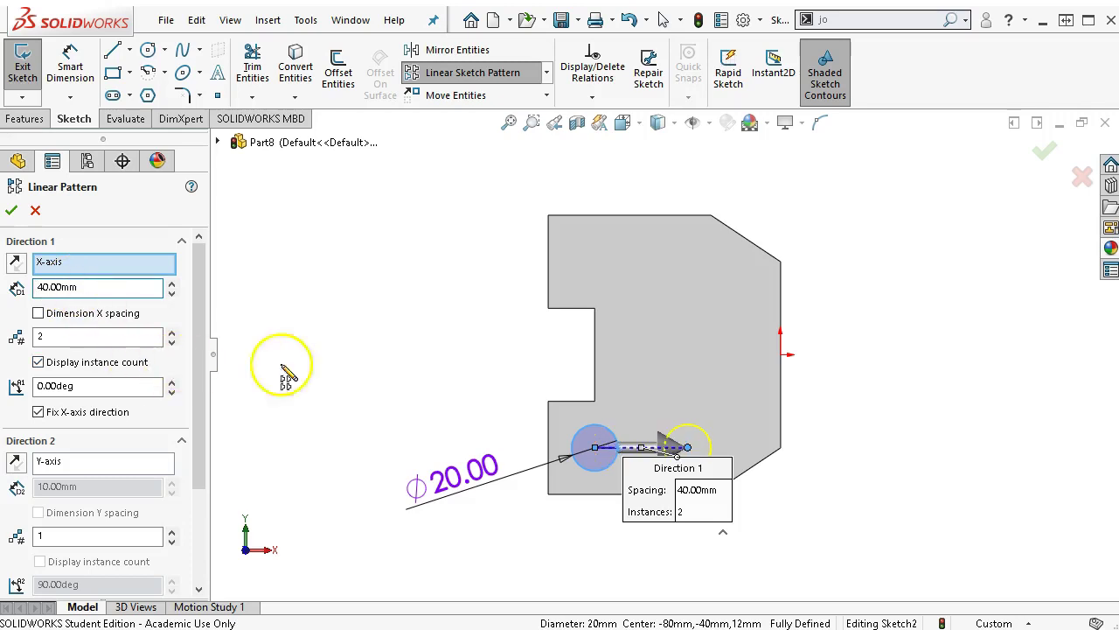
scroll(717, 454, down, 1)
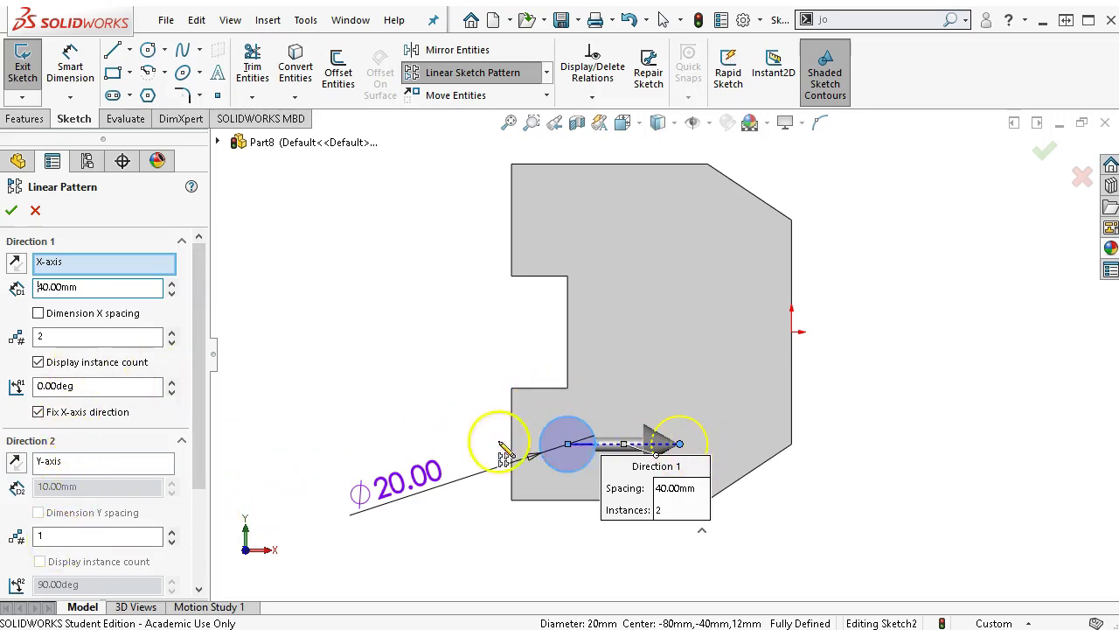
- Set the pattern's Y-axis direction to 3 instances with 40 mm spacing
click(115, 534)
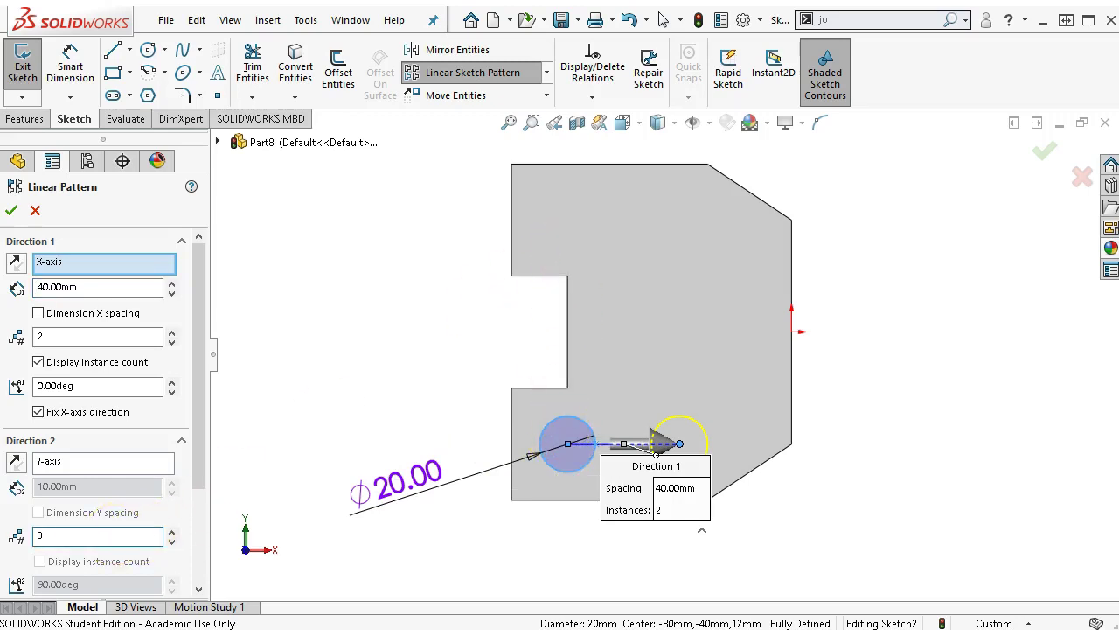
key(Tab)
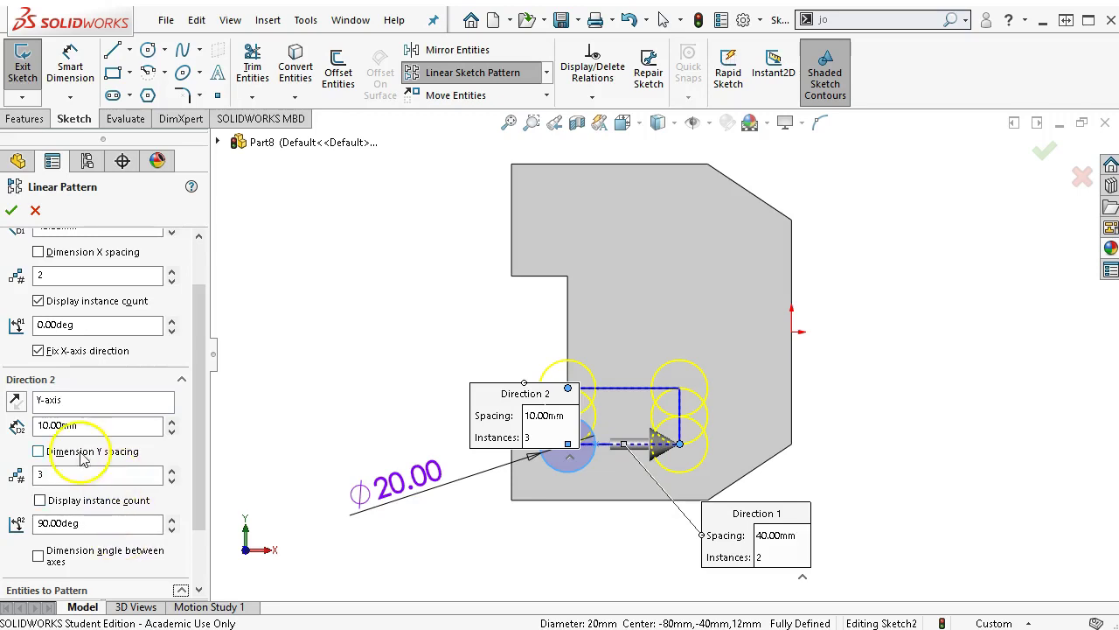
double_click(90, 425)
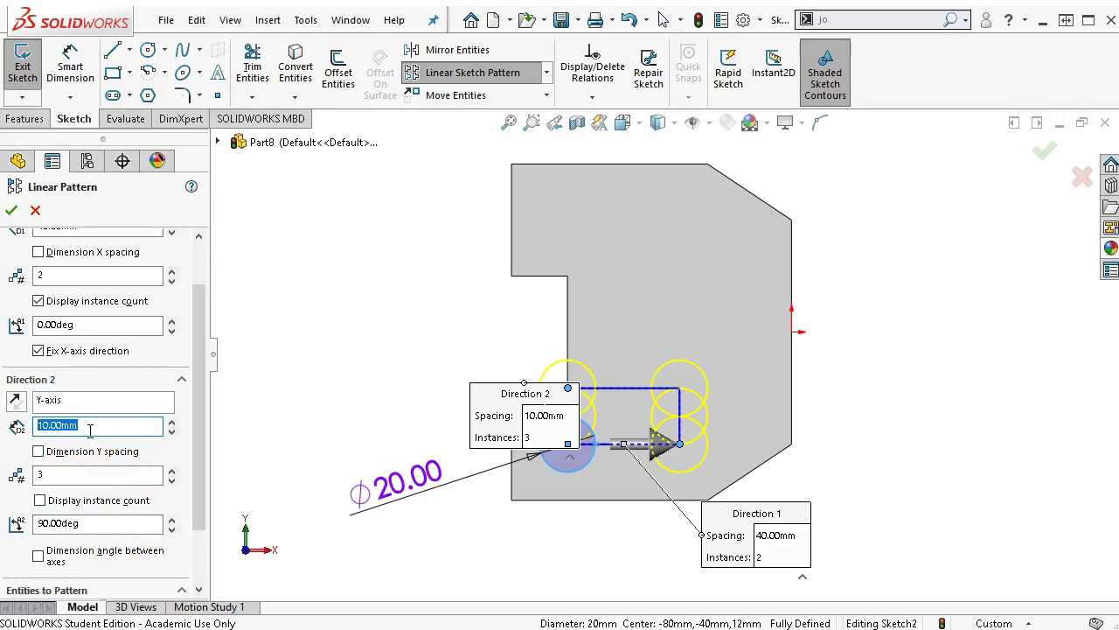
text(40)
key(Tab)
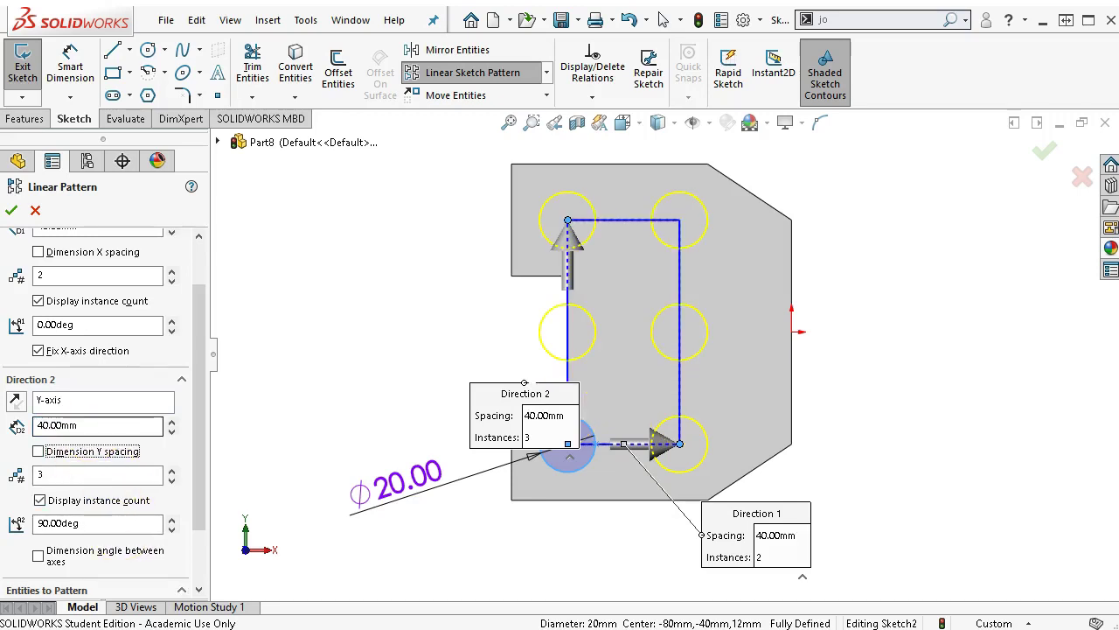
- Enable dimensioning of the X and Y spacing and create the circle pattern without skipping any instances
drag(203, 302, 207, 247)
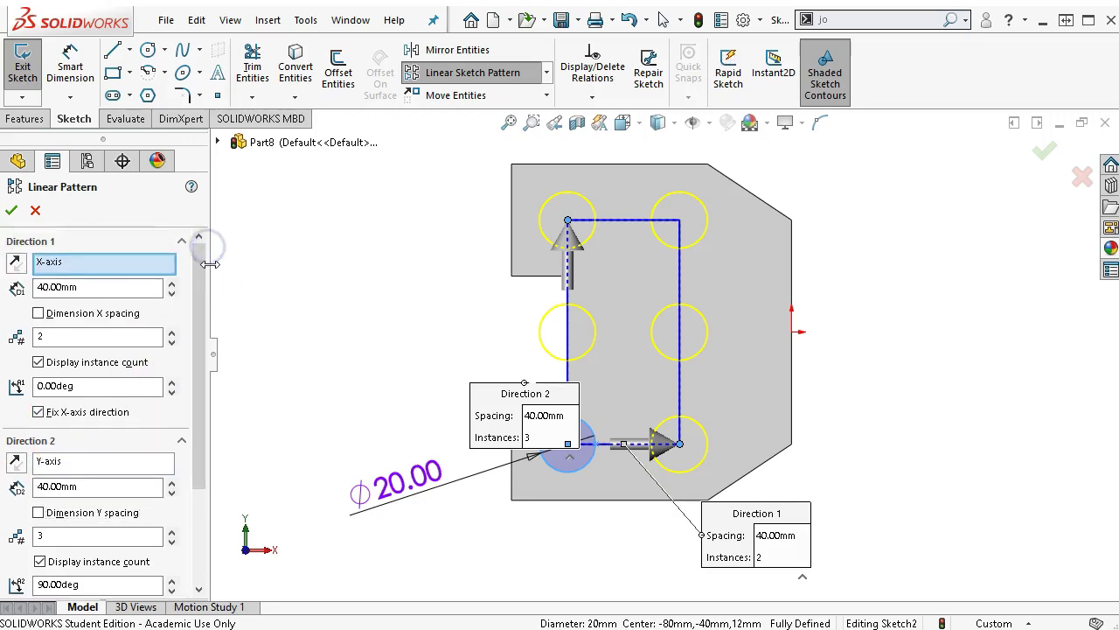
click(37, 313)
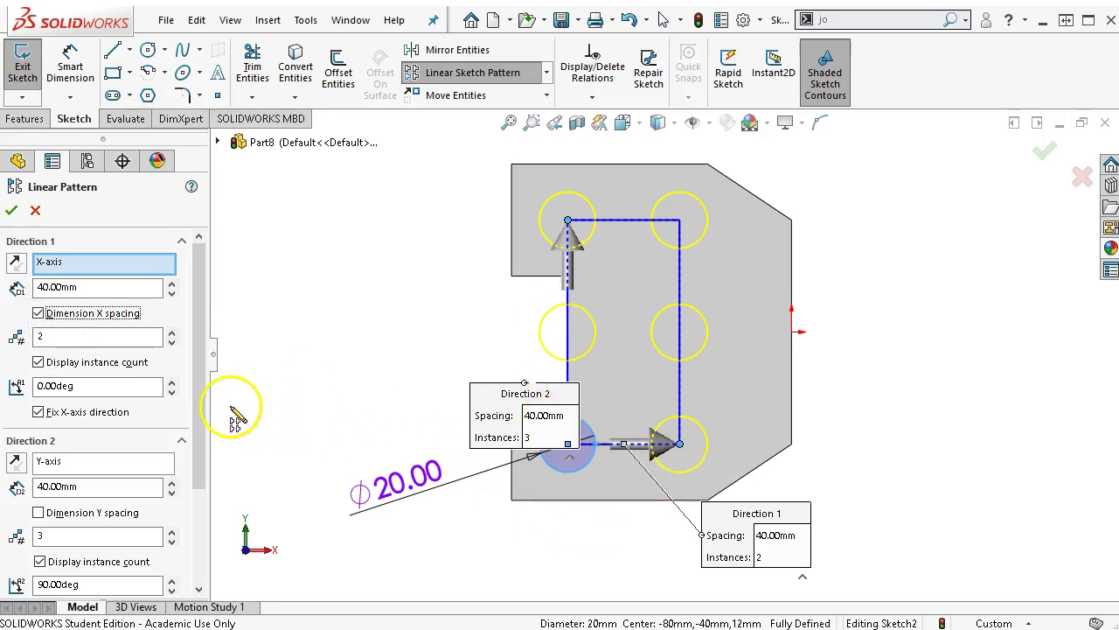
drag(203, 417, 203, 419)
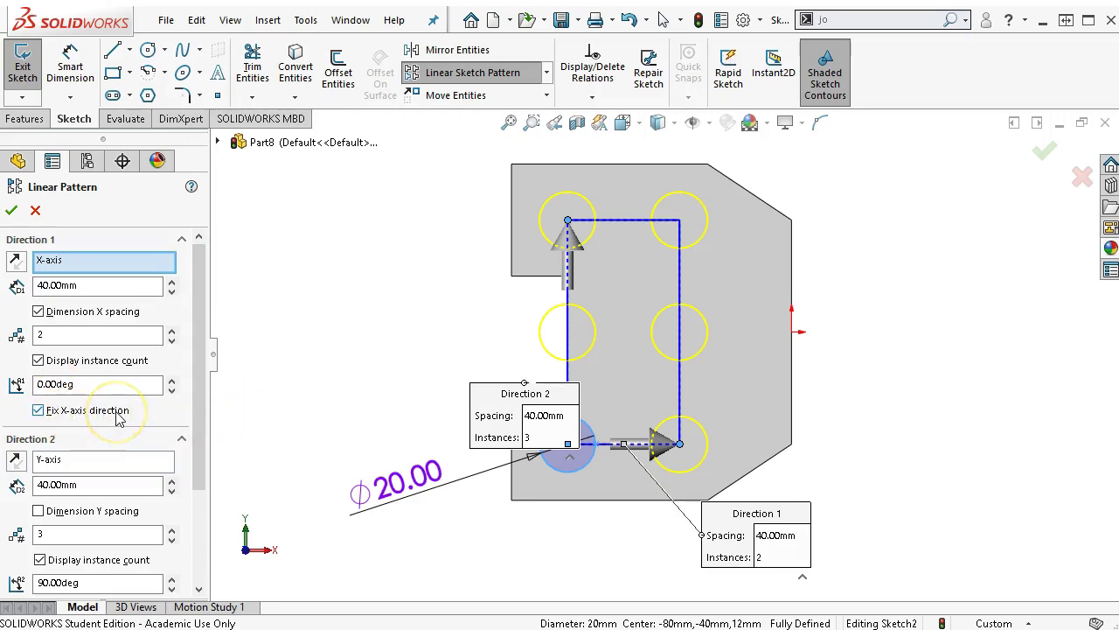
drag(200, 425, 199, 486)
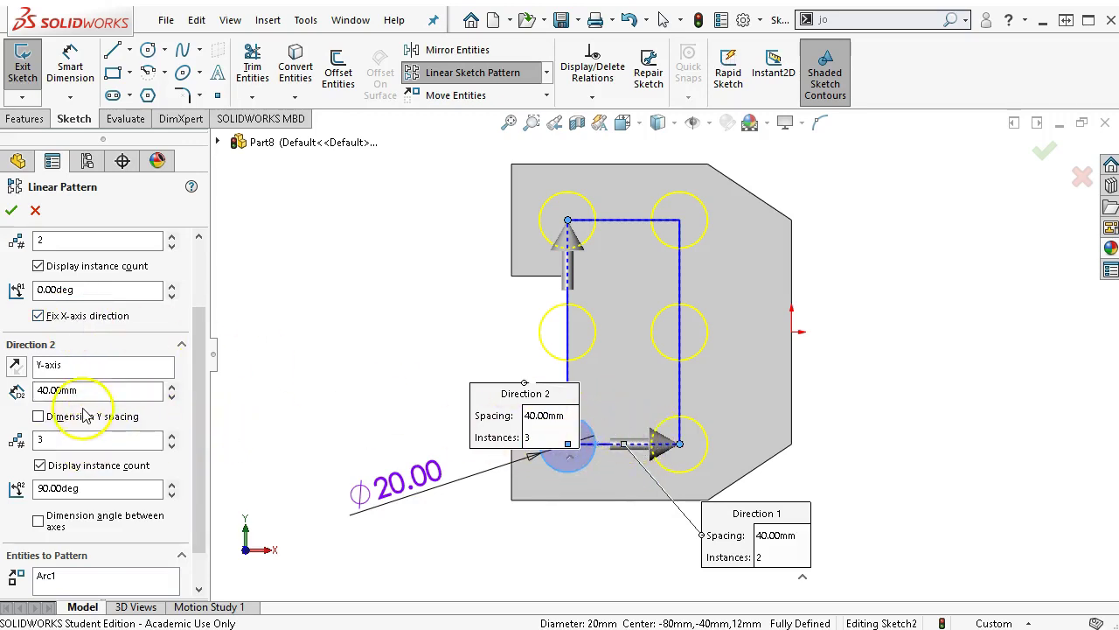
click(38, 416)
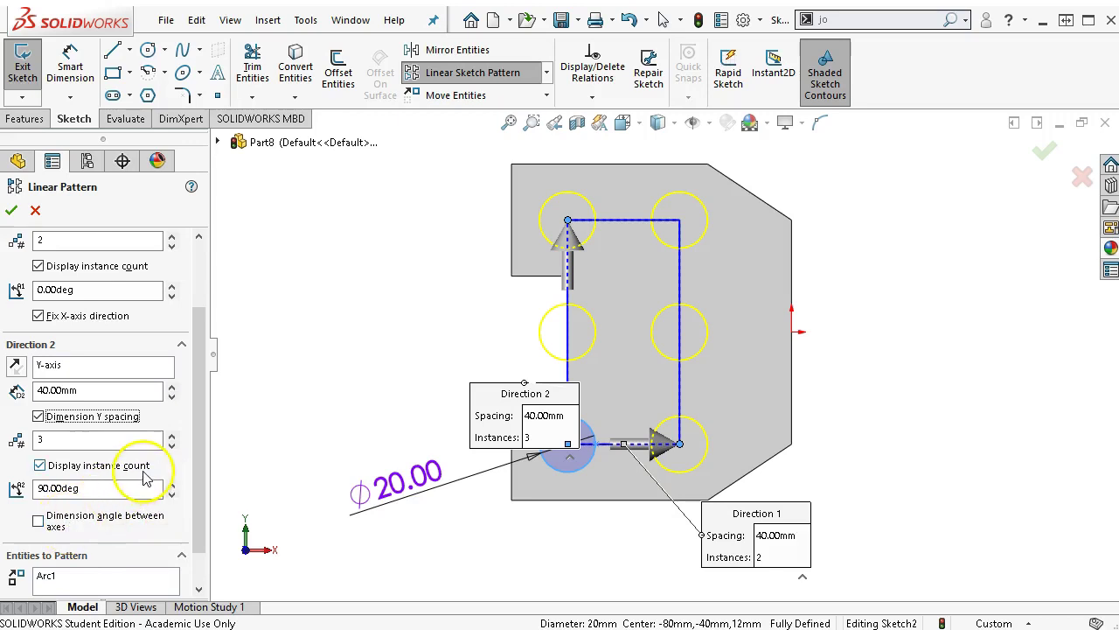
drag(201, 398, 190, 493)
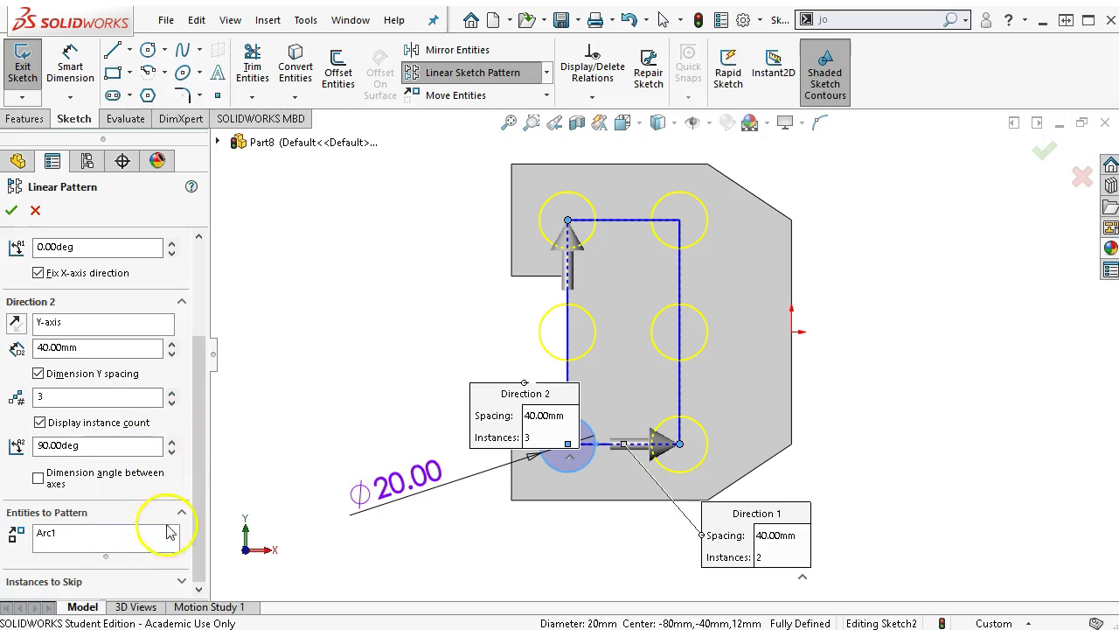
drag(195, 510, 193, 522)
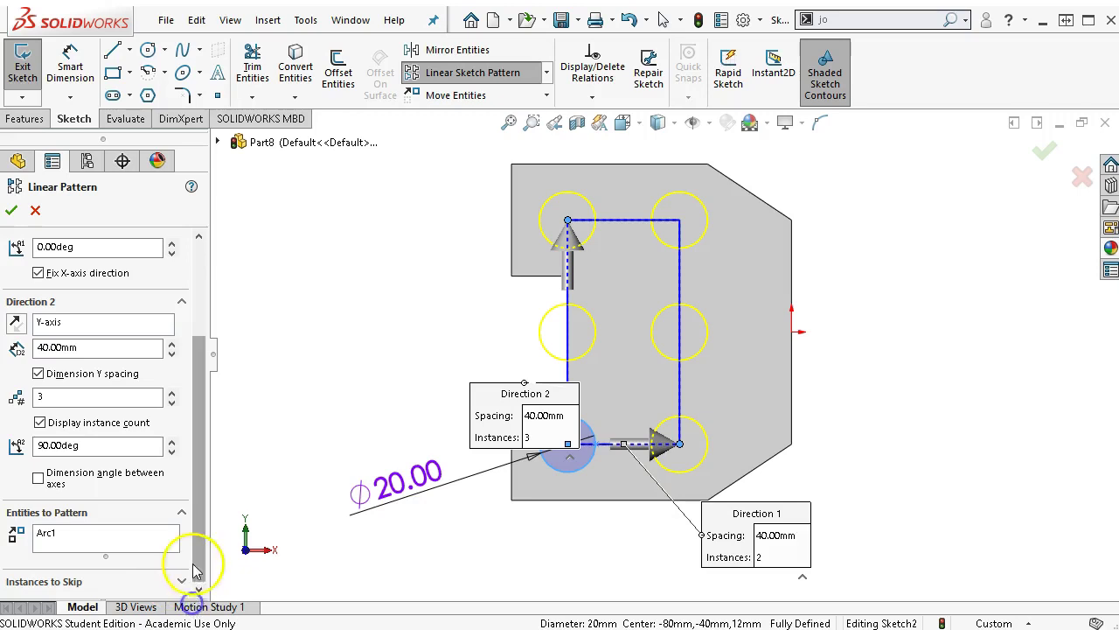
click(179, 580)
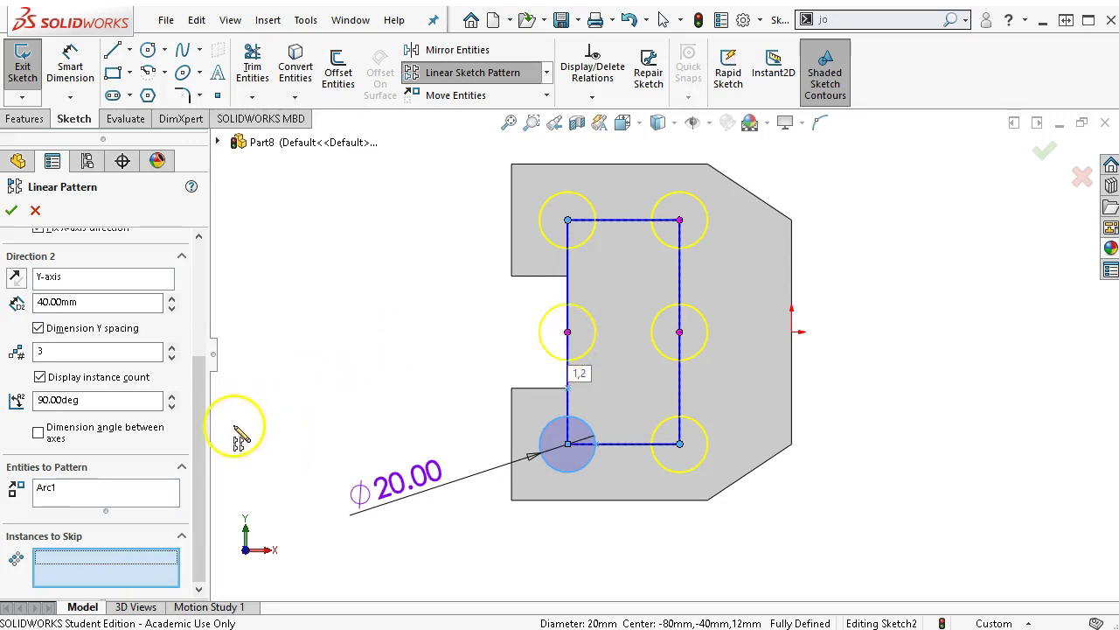
click(182, 537)
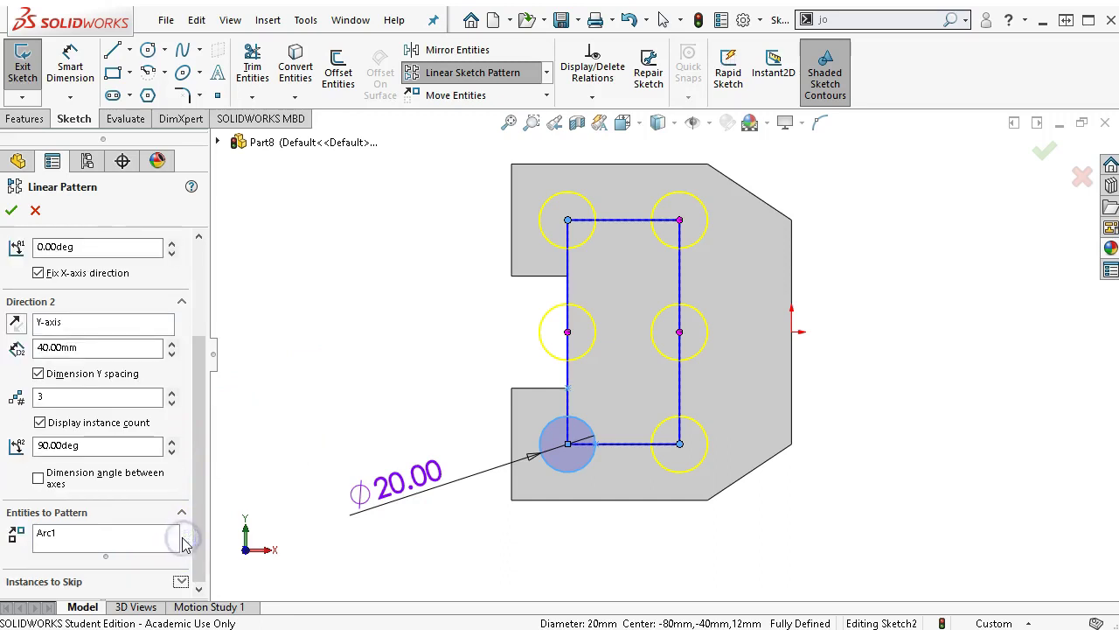
drag(200, 468, 194, 341)
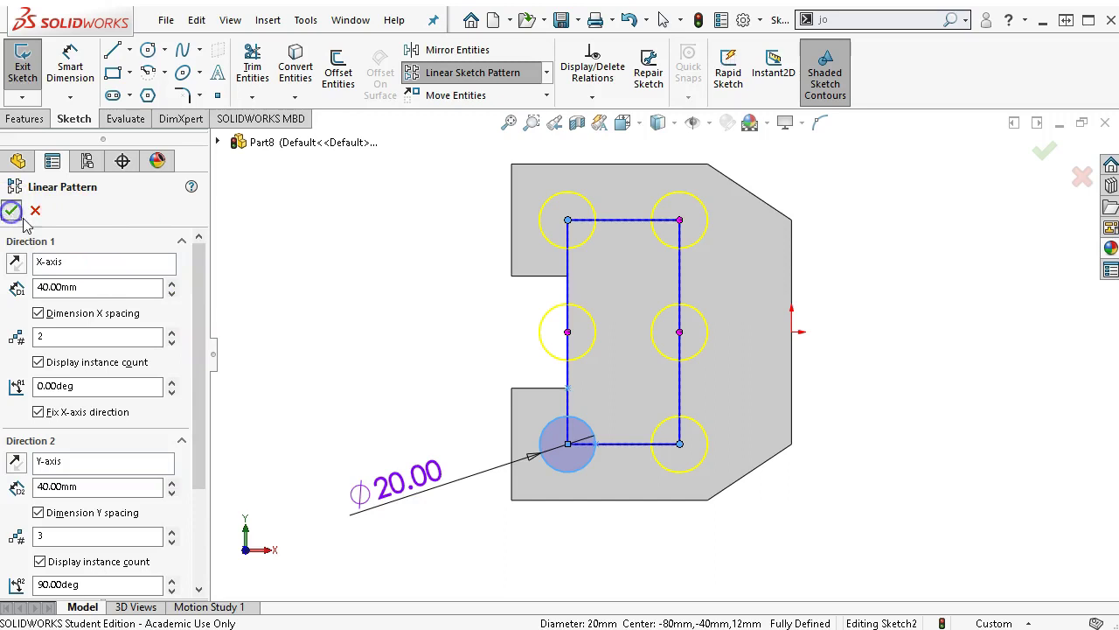
click(12, 210)
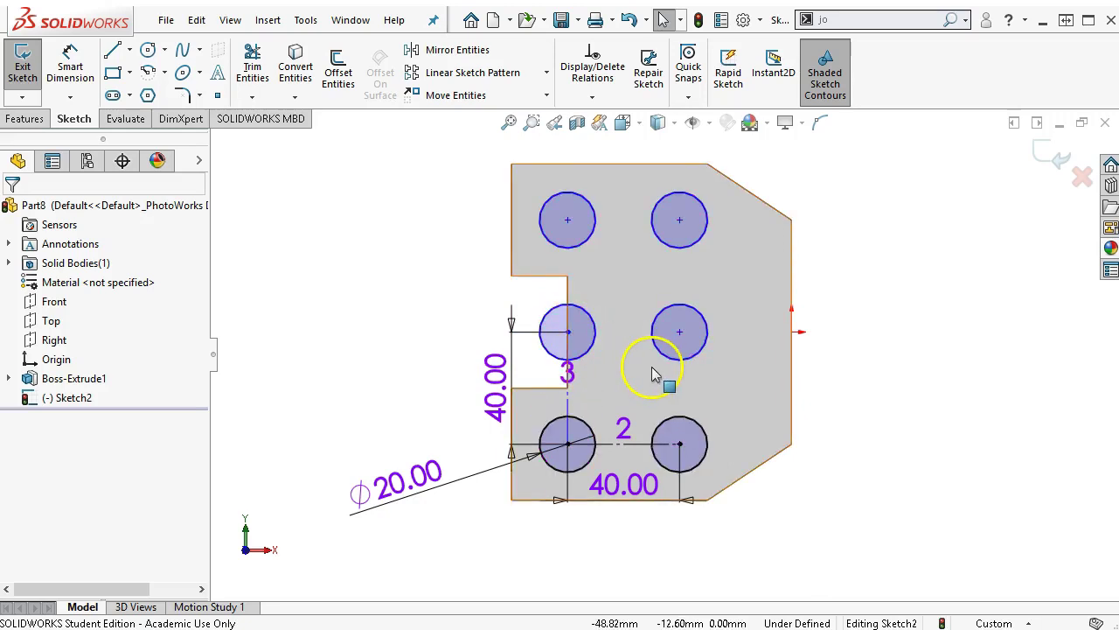
- Add a vertical relation to the pattern's Y-direction construction line between the lower and middle circles beside the notch
mouse_move(568, 338)
mouse_down()
mouse_move(533, 336)
mouse_move(616, 359)
mouse_move(559, 331)
mouse_move(530, 337)
mouse_move(584, 338)
mouse_up()
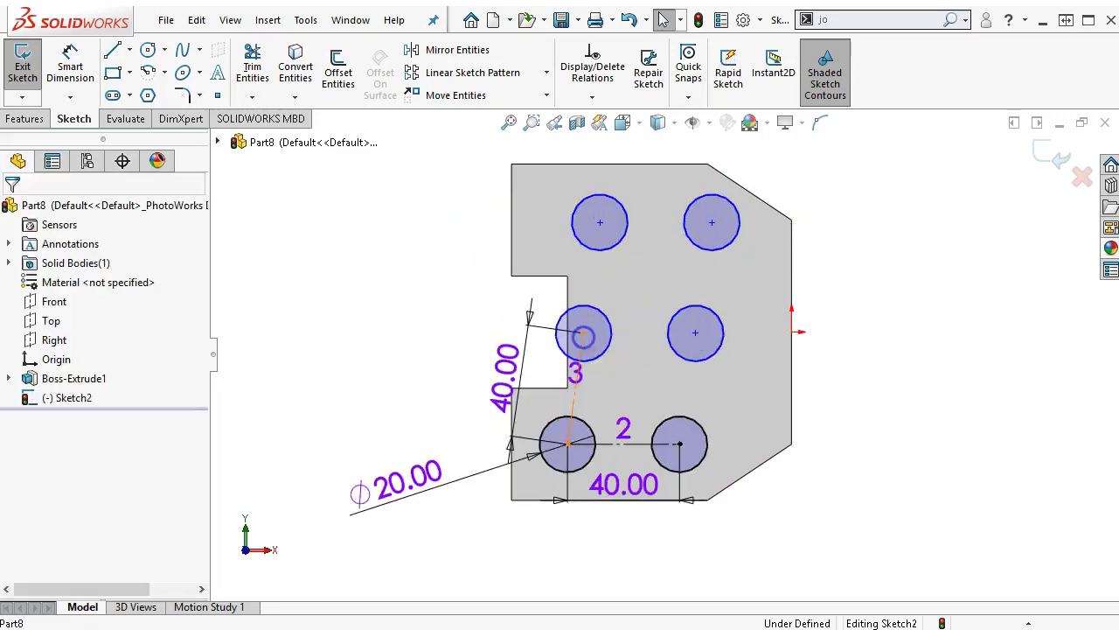
click(574, 400)
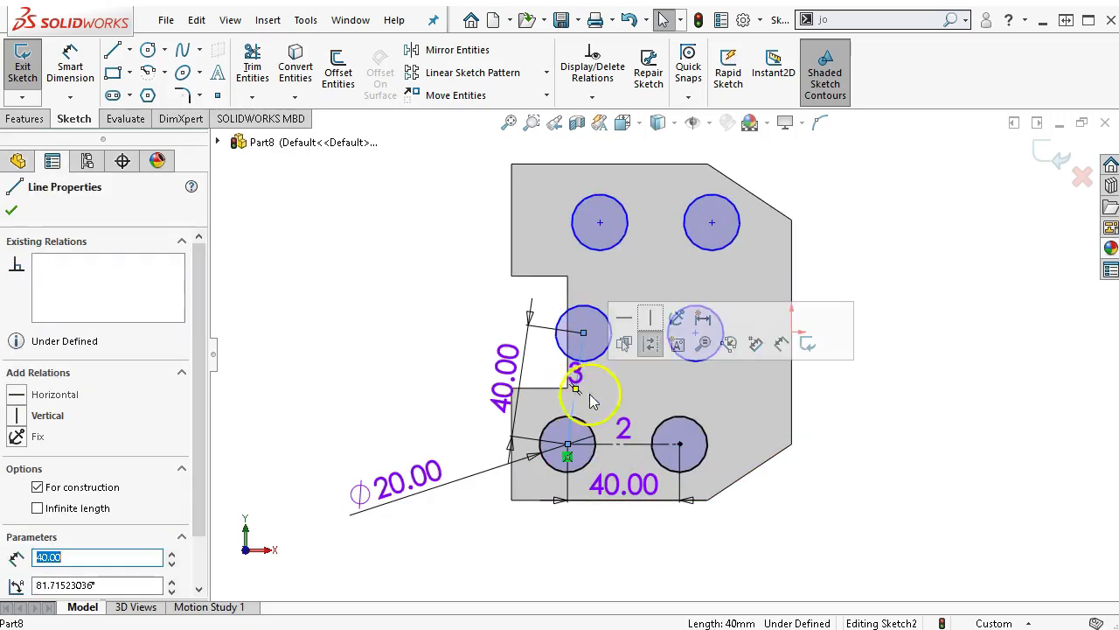
click(650, 317)
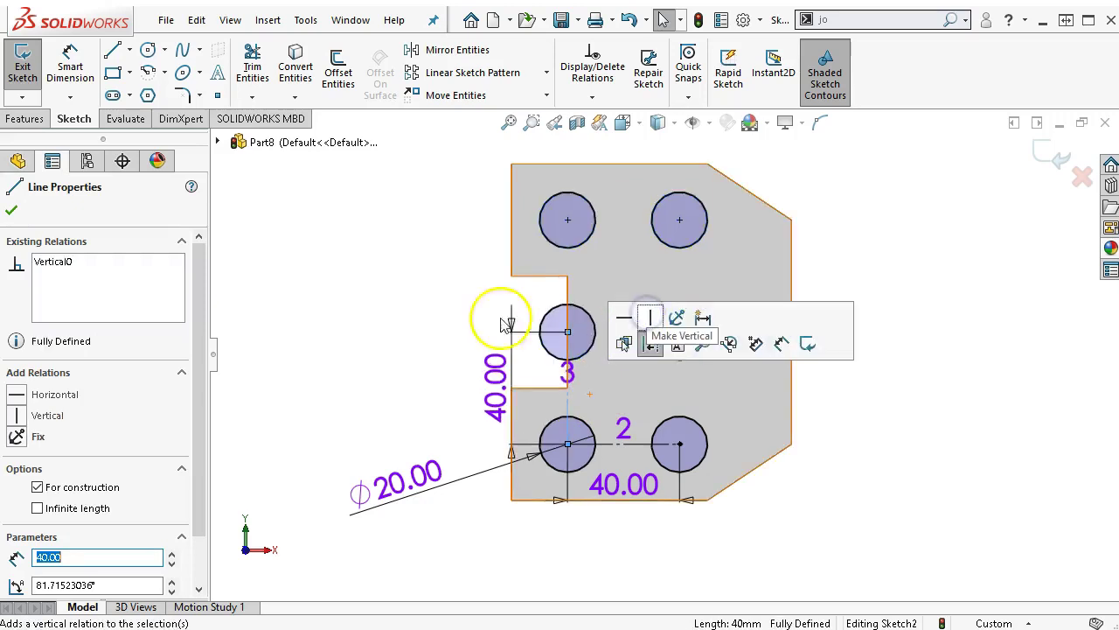
click(424, 291)
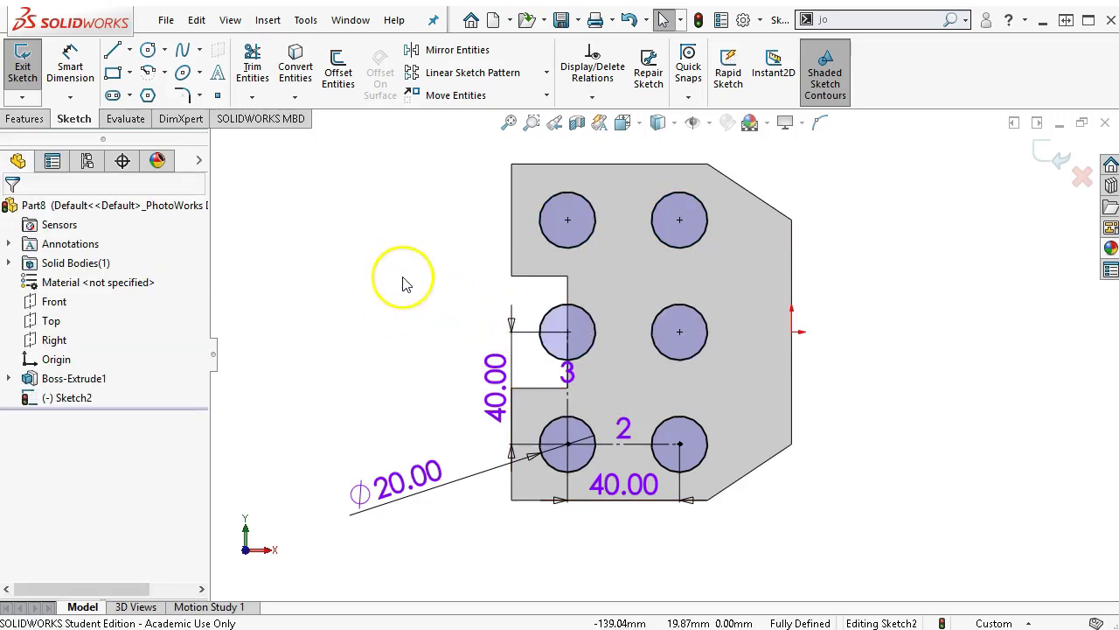
- Convert the patterned circle that overlaps the notch to construction geometry
click(586, 360)
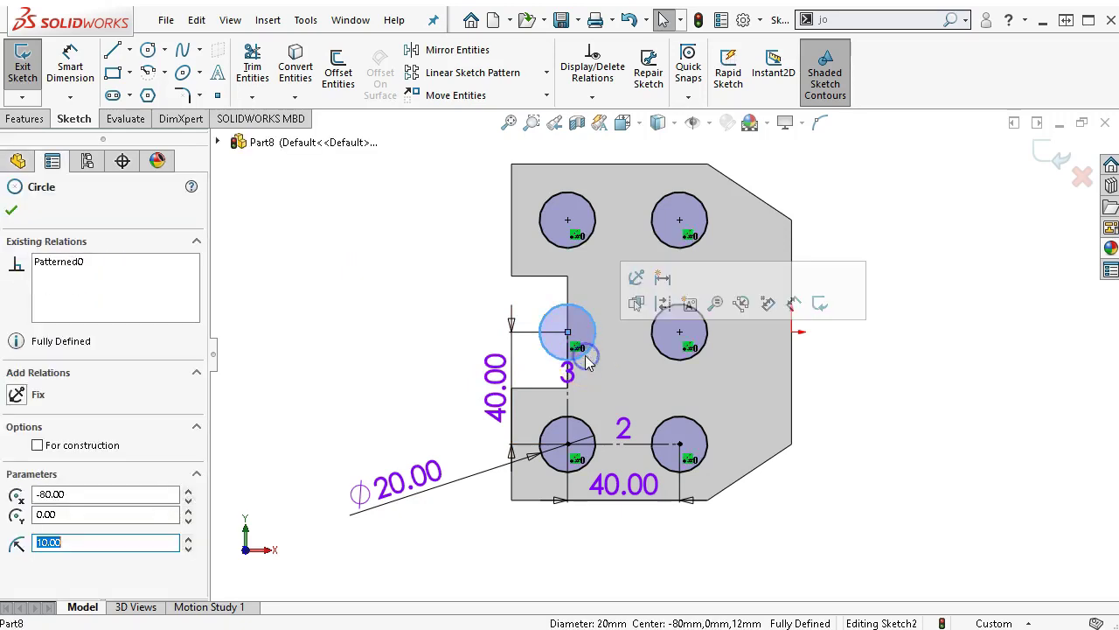
click(662, 304)
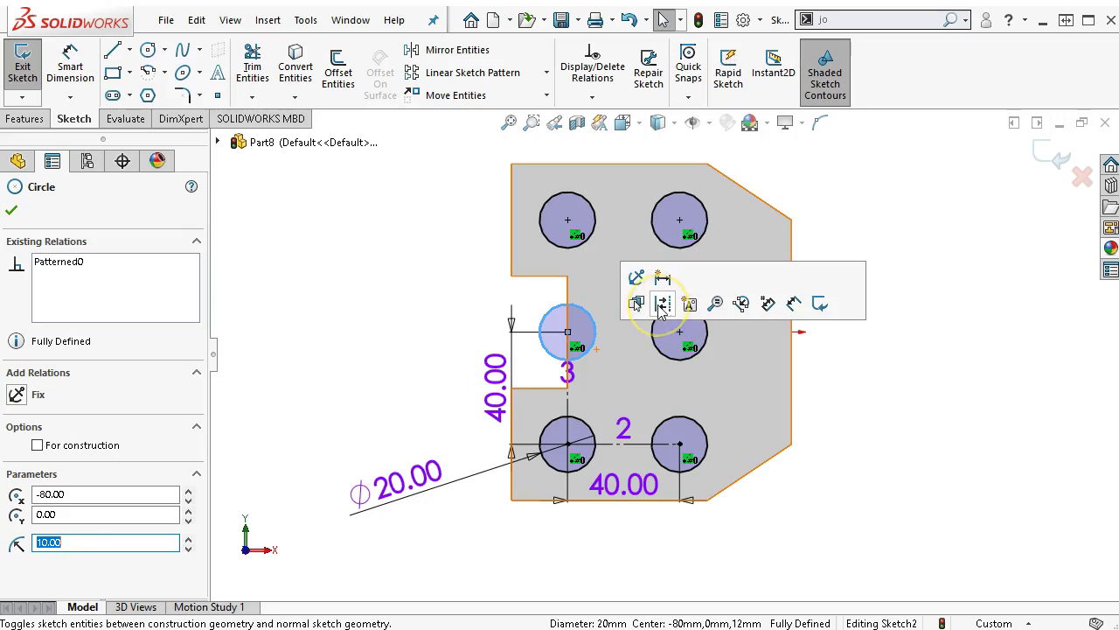
click(662, 306)
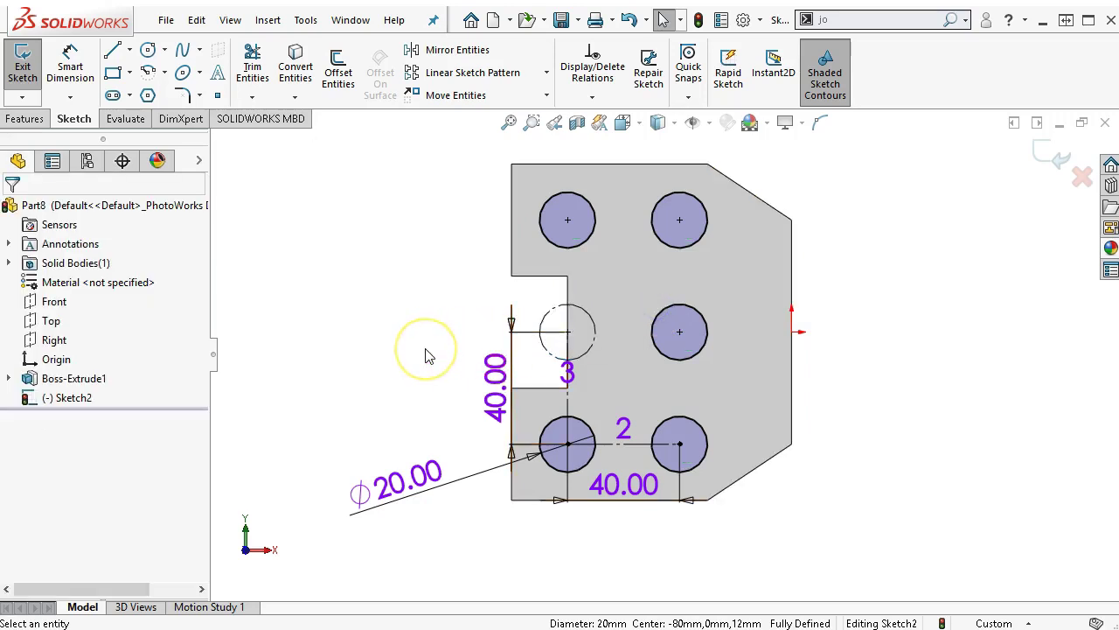
click(558, 306)
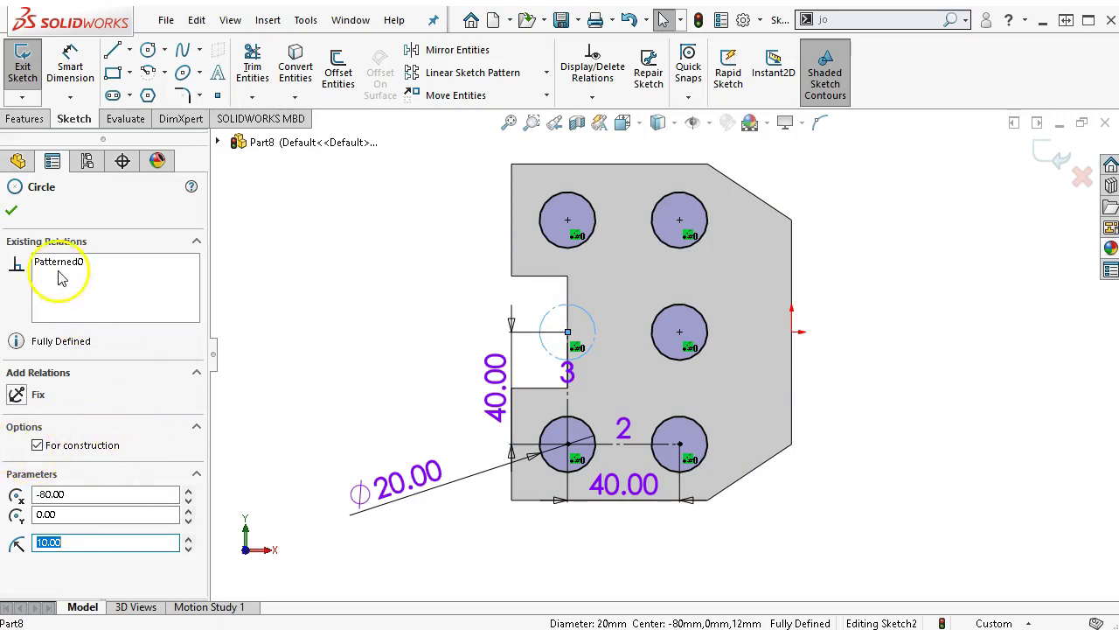
click(13, 210)
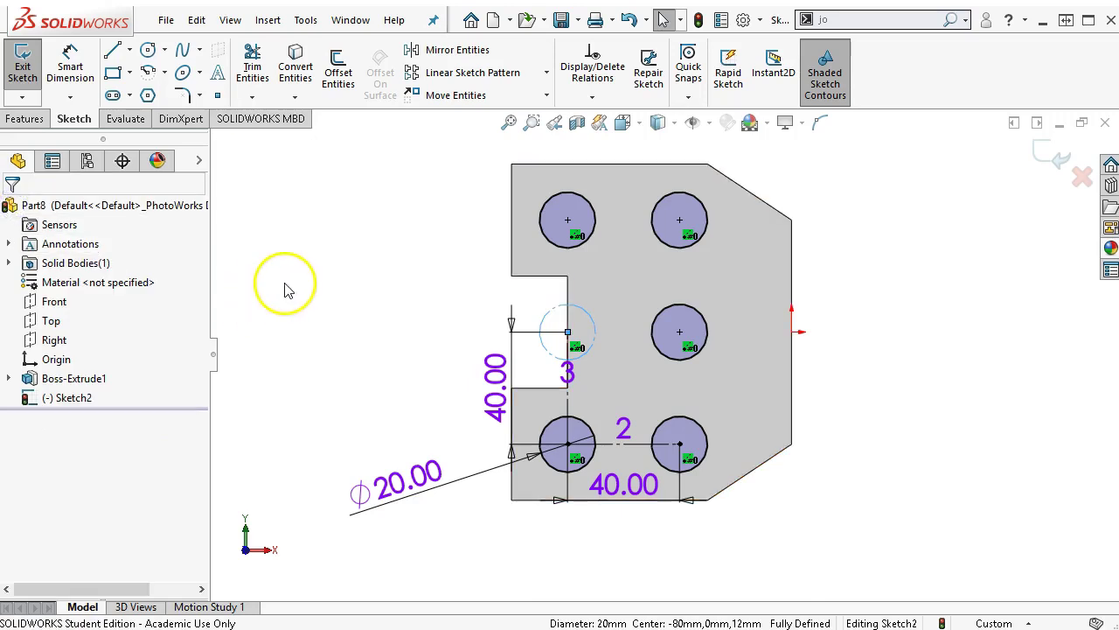
- Cut the five sketched 20 mm circles through the whole plate with an Extruded Cut set to Through All
click(30, 120)
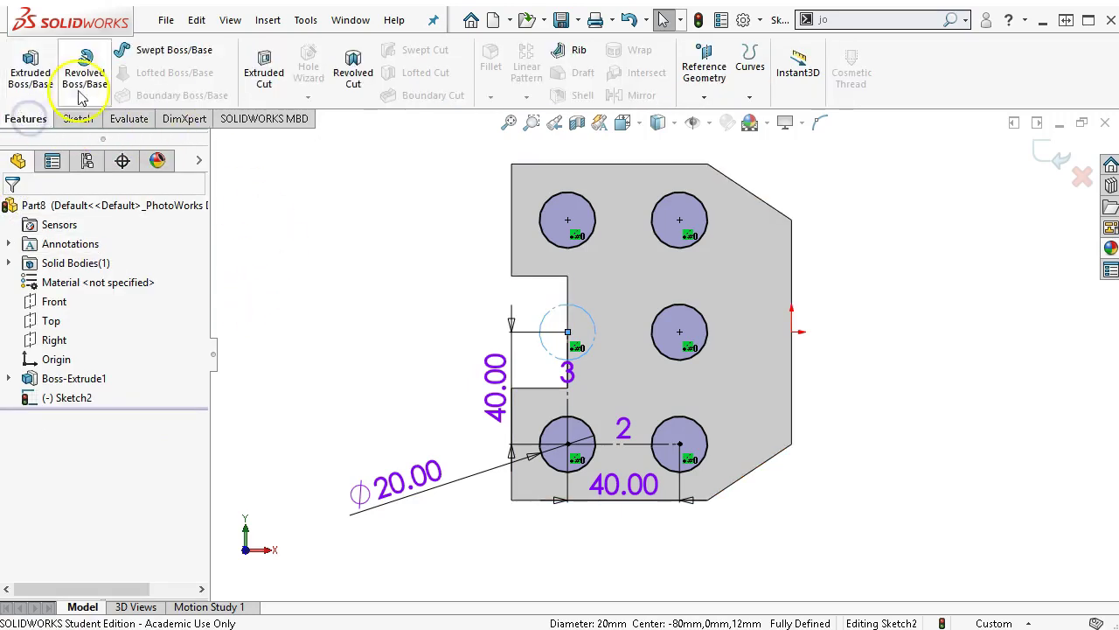
click(260, 77)
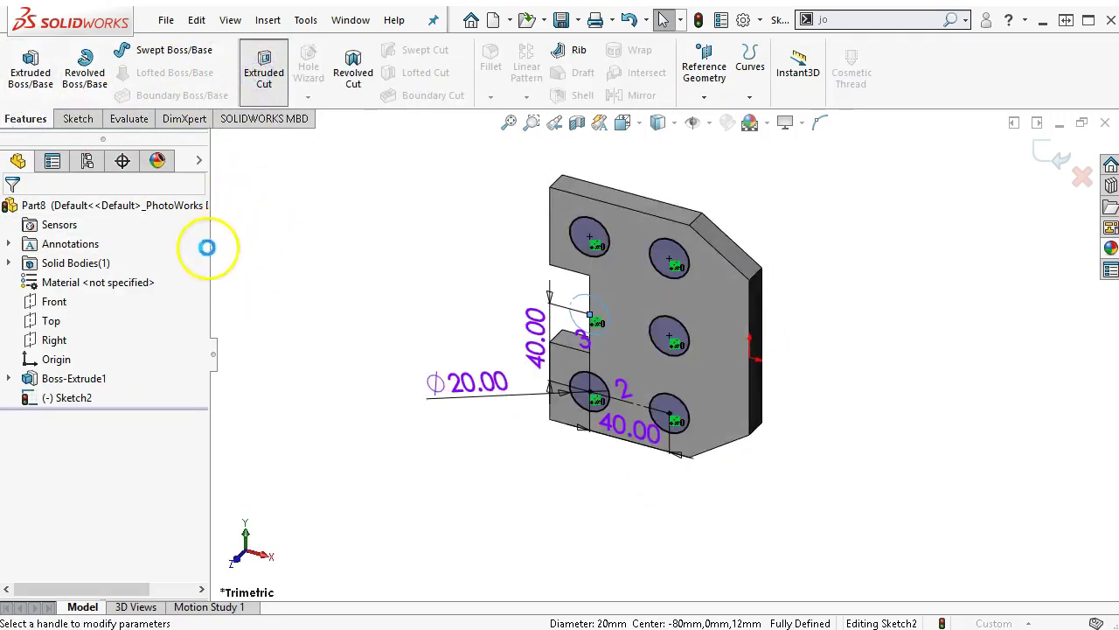
click(61, 320)
click(56, 339)
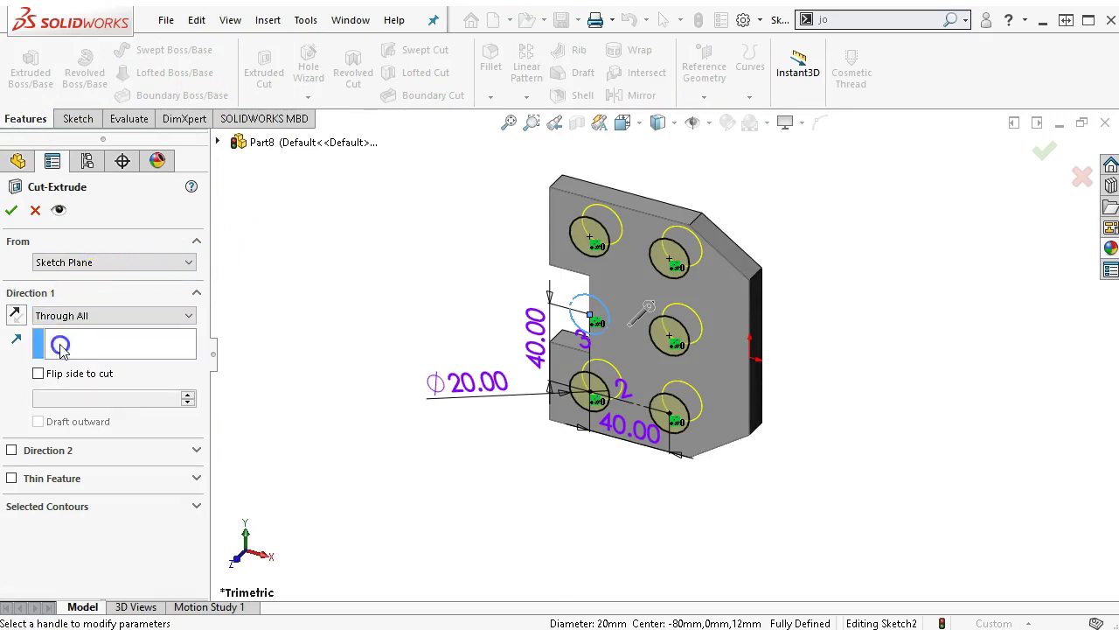
click(13, 212)
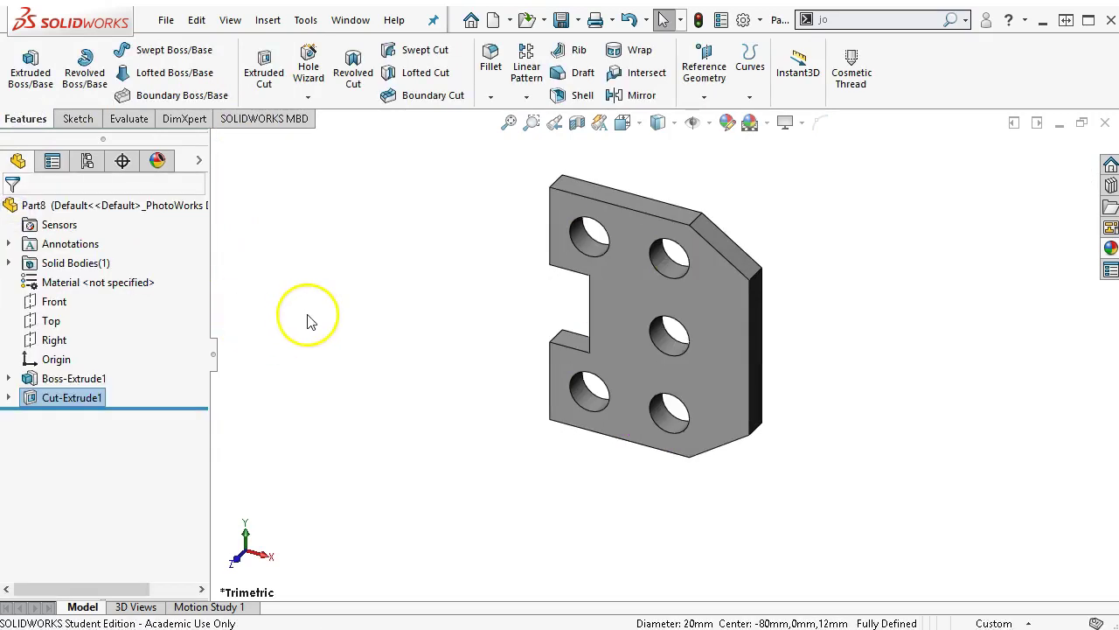
- Save the part as P1-8 jl.SLDPRT in the Ch1-1 folder, basing the file name on the existing P1-7 part
key(ctrl+1)
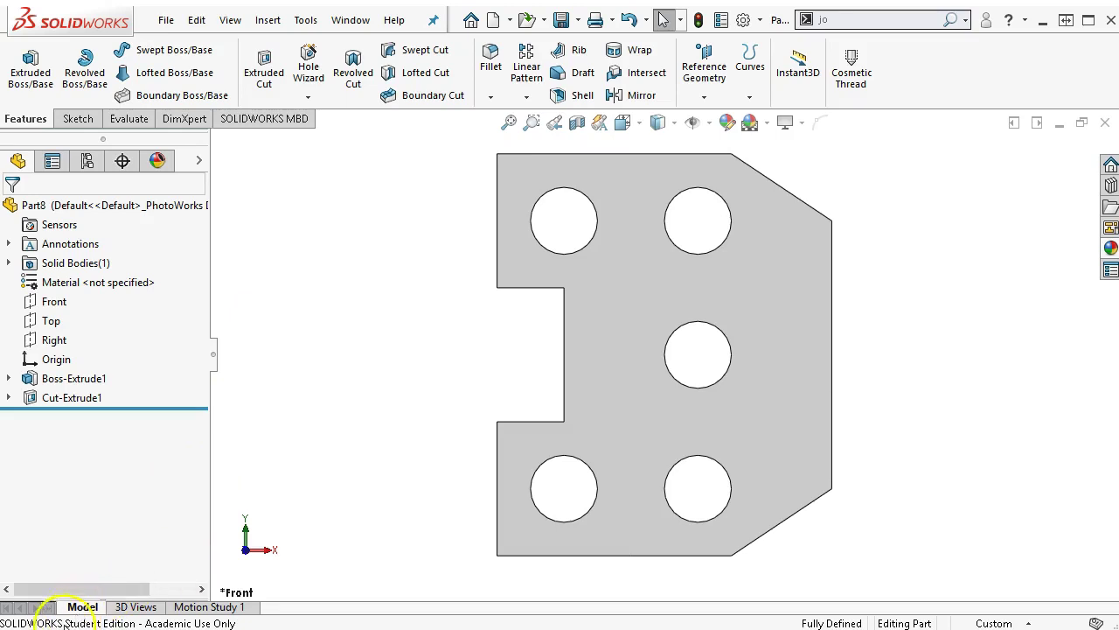
click(560, 19)
click(288, 242)
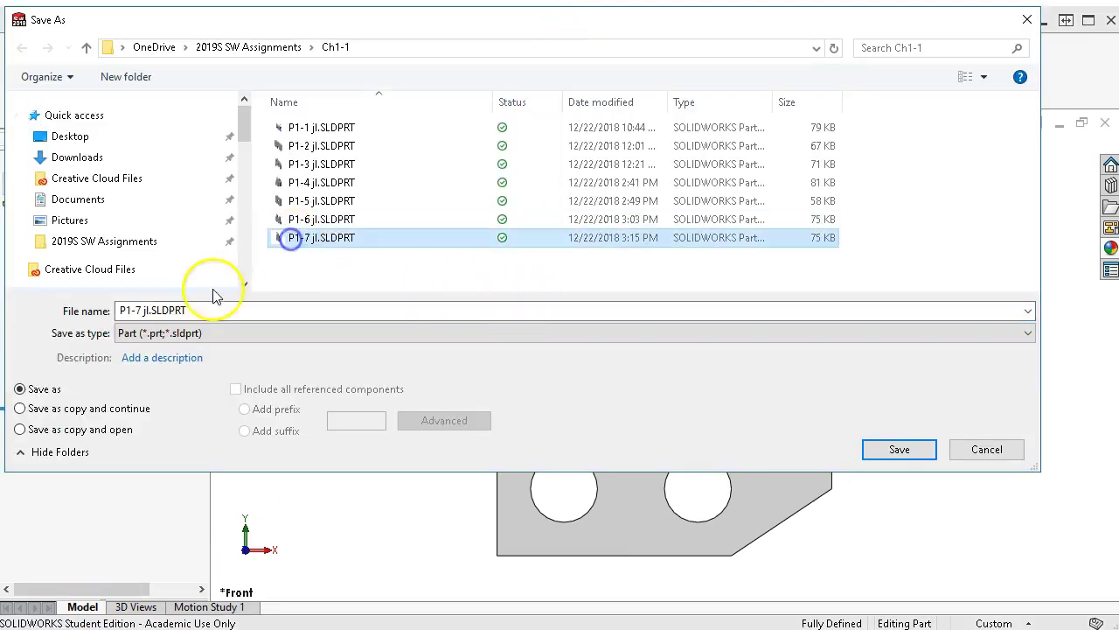
click(138, 310)
click(140, 311)
key(BackSpace)
key(BackSpace)
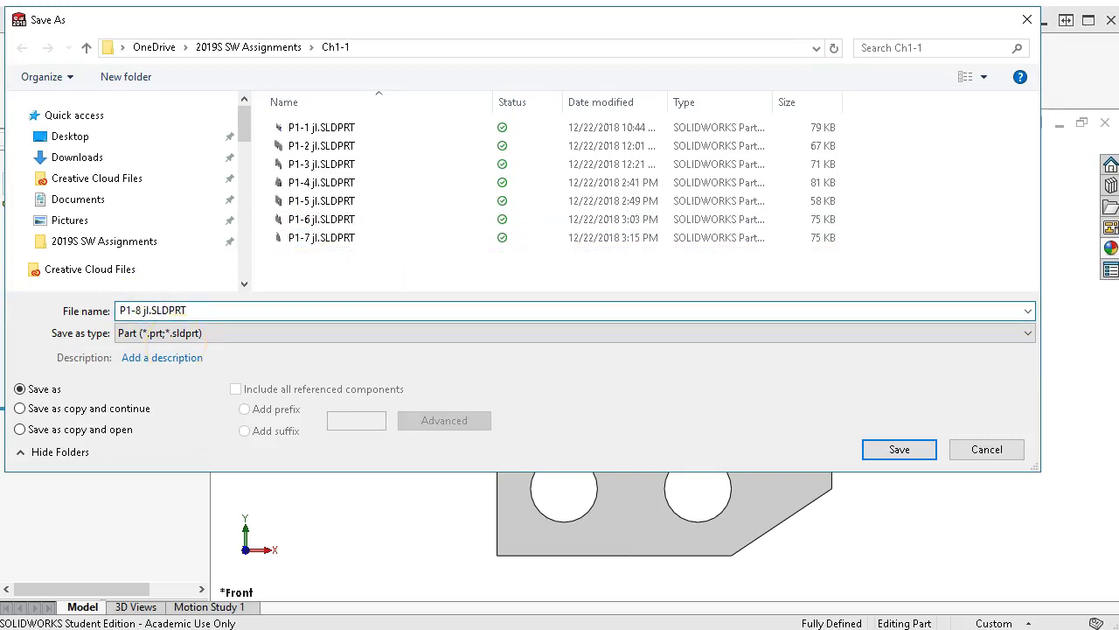
click(894, 449)
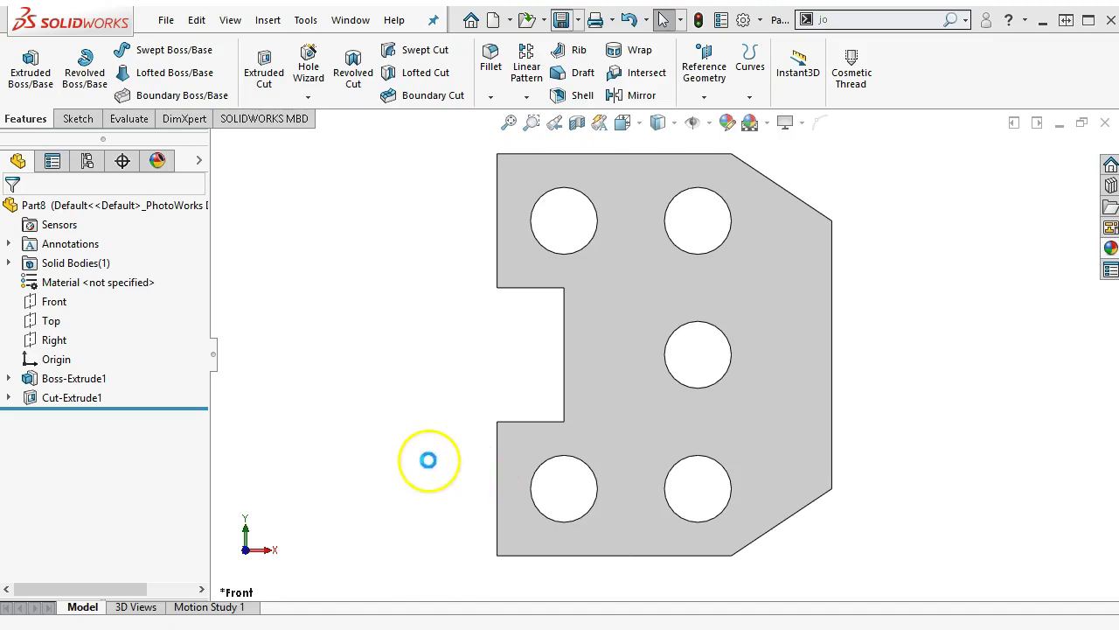